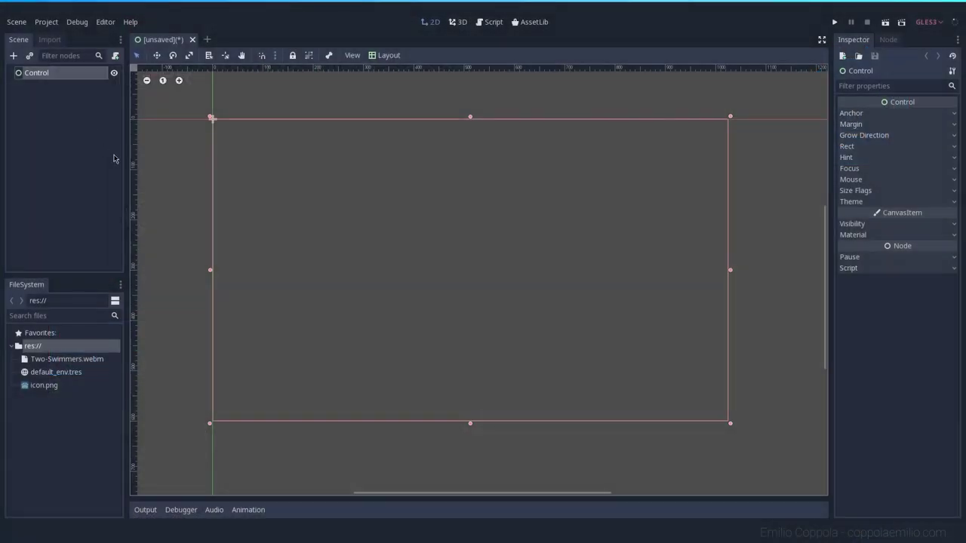
# - Create a VideoPlayer node as a child of the Control root through Add Child Node
pyautogui.rightClick(74, 77)
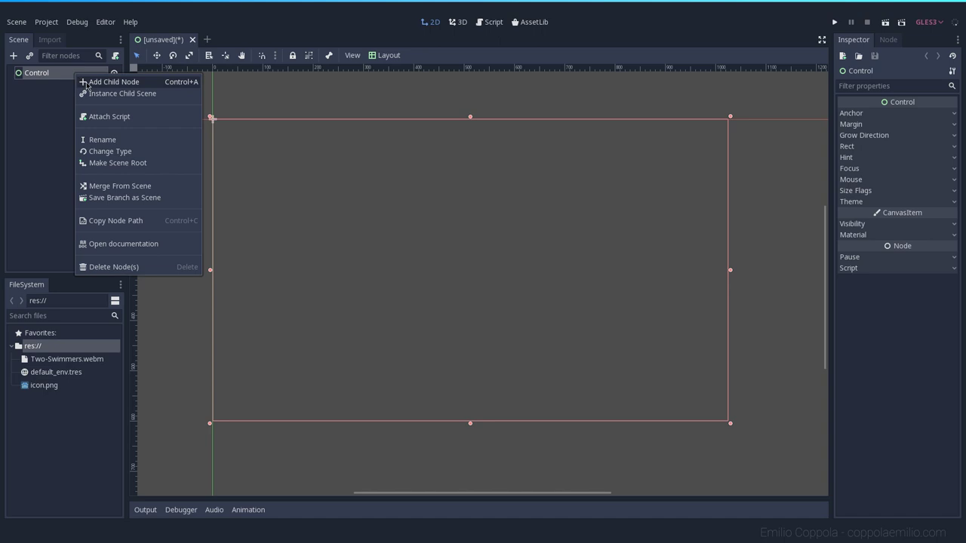
pyautogui.click(125, 85)
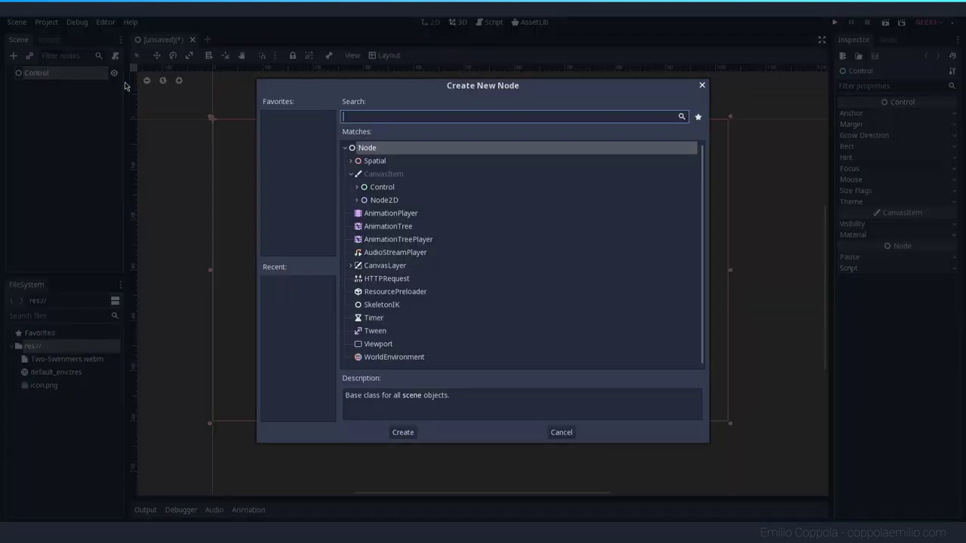
pyautogui.click(357, 187)
pyautogui.scroll(-5, 422, 222)
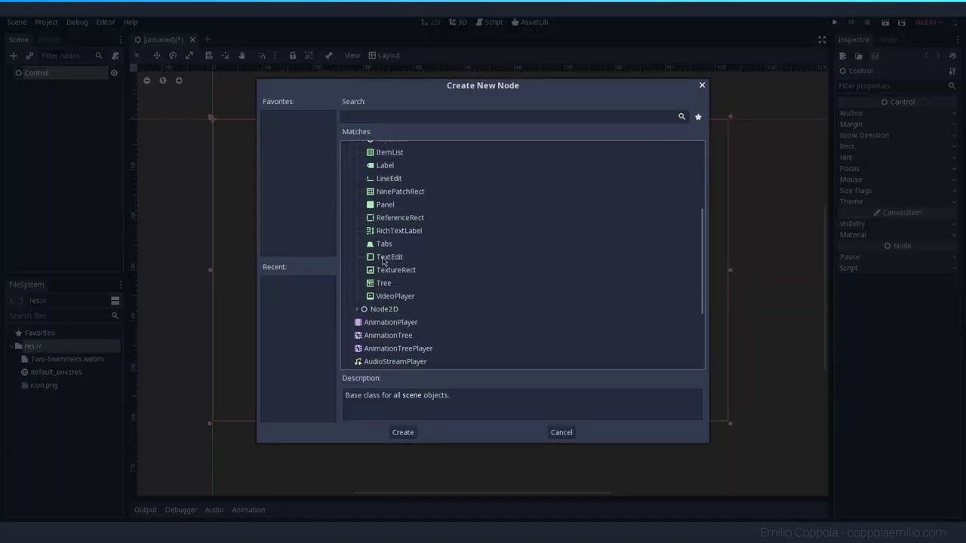
pyautogui.click(392, 296)
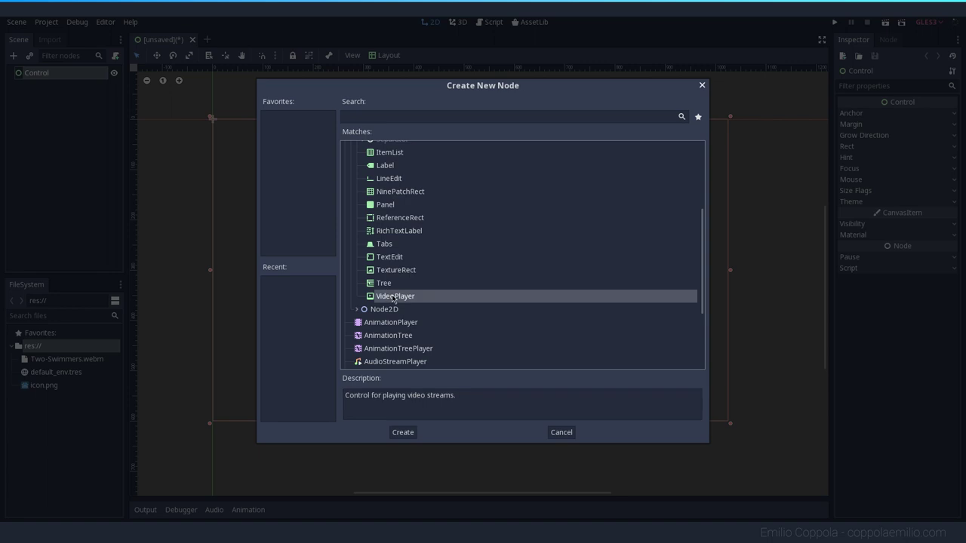
pyautogui.click(402, 432)
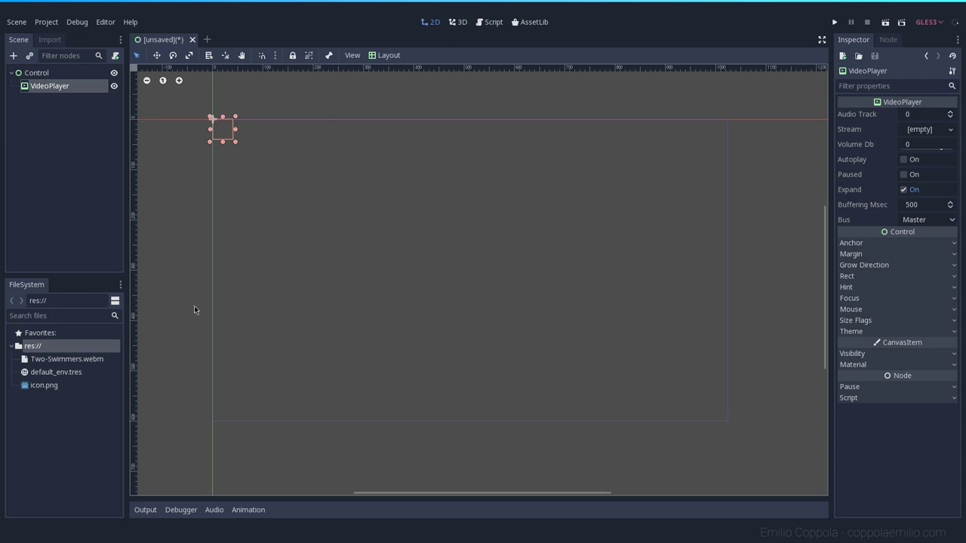
# - Load Two-Swimmers.webm as the VideoPlayer's Stream in the Inspector
pyautogui.click(79, 360)
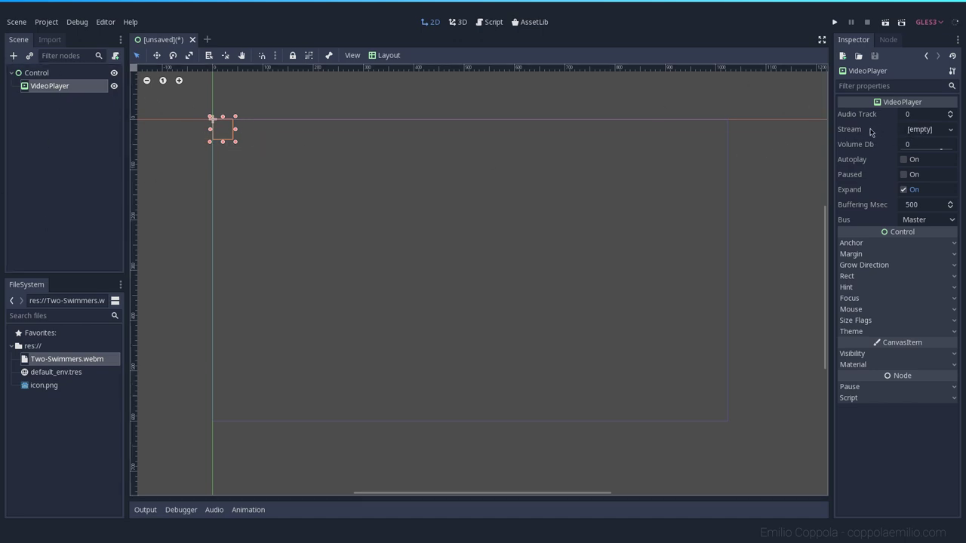
pyautogui.click(932, 132)
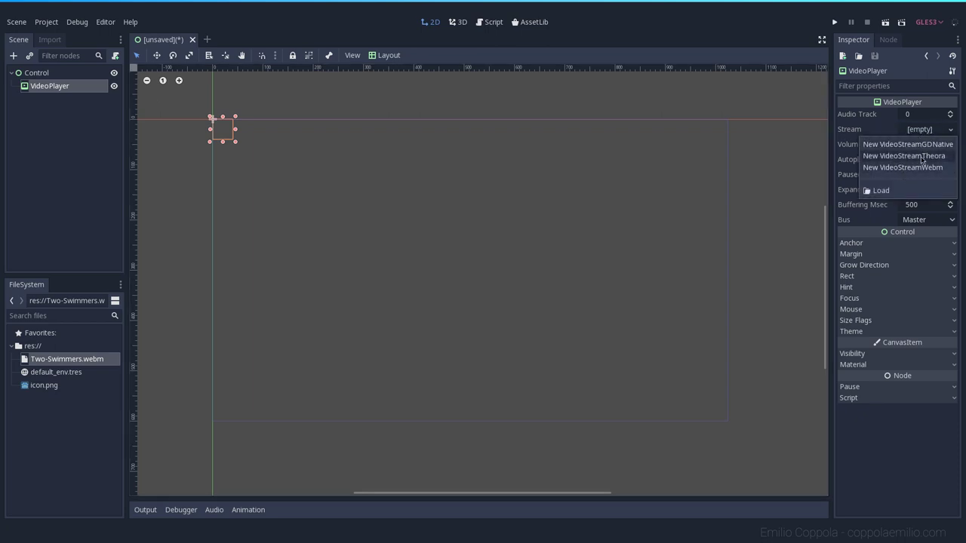
pyautogui.click(881, 190)
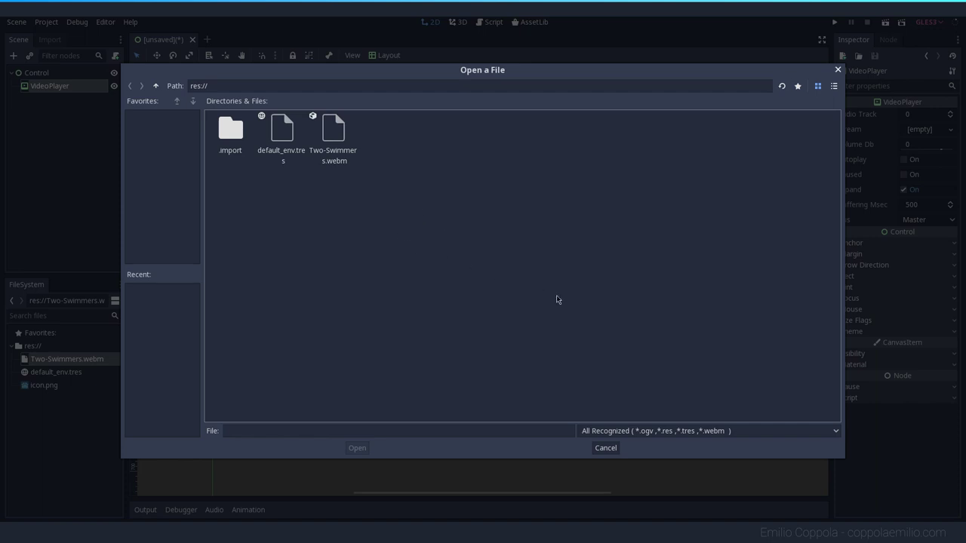
pyautogui.click(336, 136)
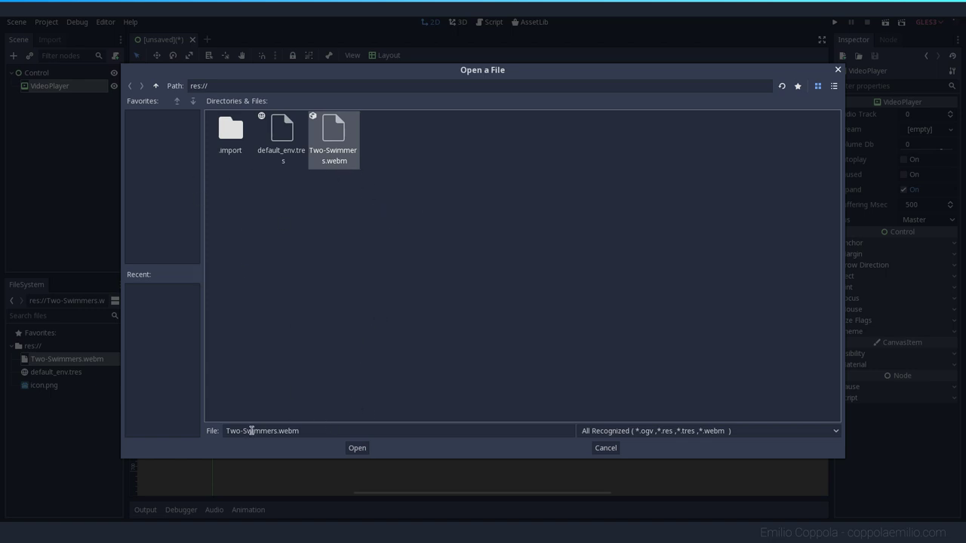
pyautogui.click(357, 448)
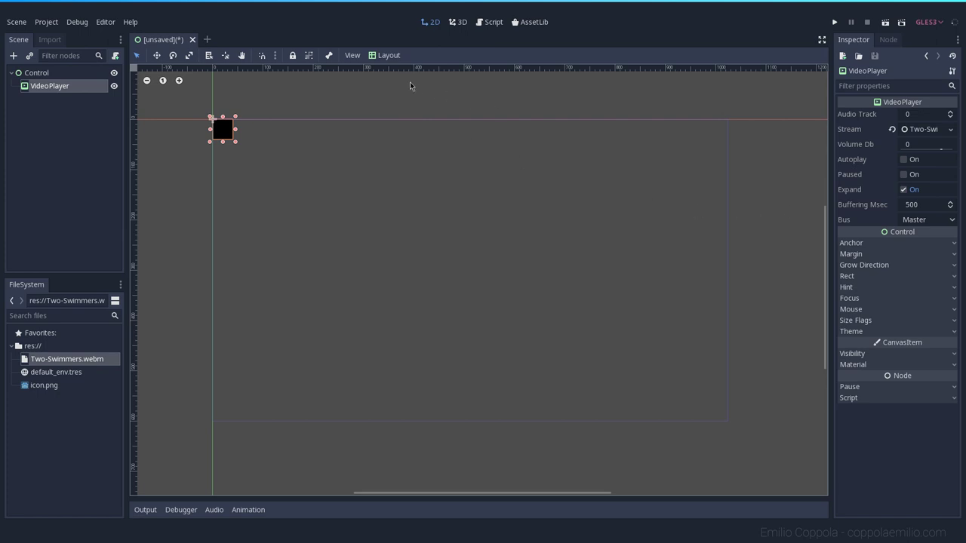
# - Apply the Full Rect layout to the VideoPlayer and switch on Autoplay
pyautogui.click(385, 55)
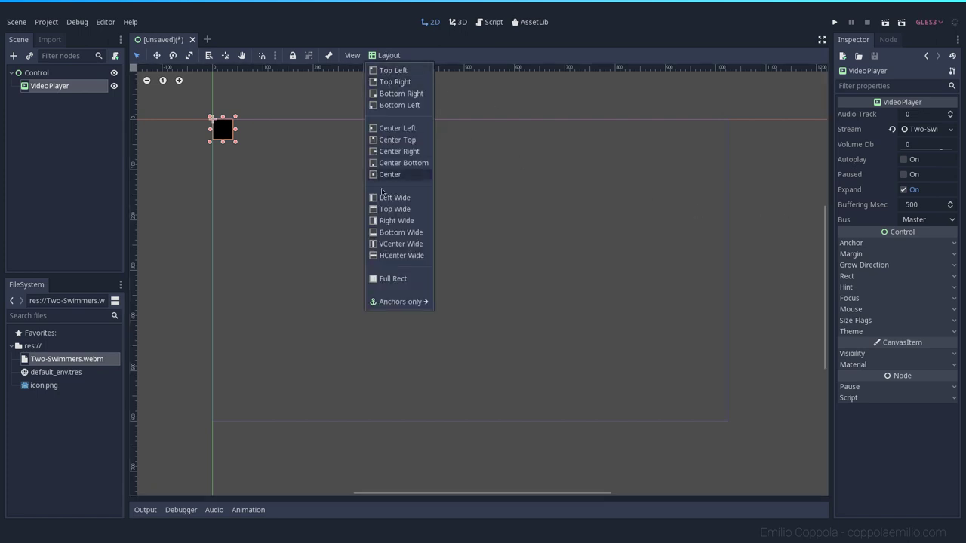
pyautogui.click(386, 280)
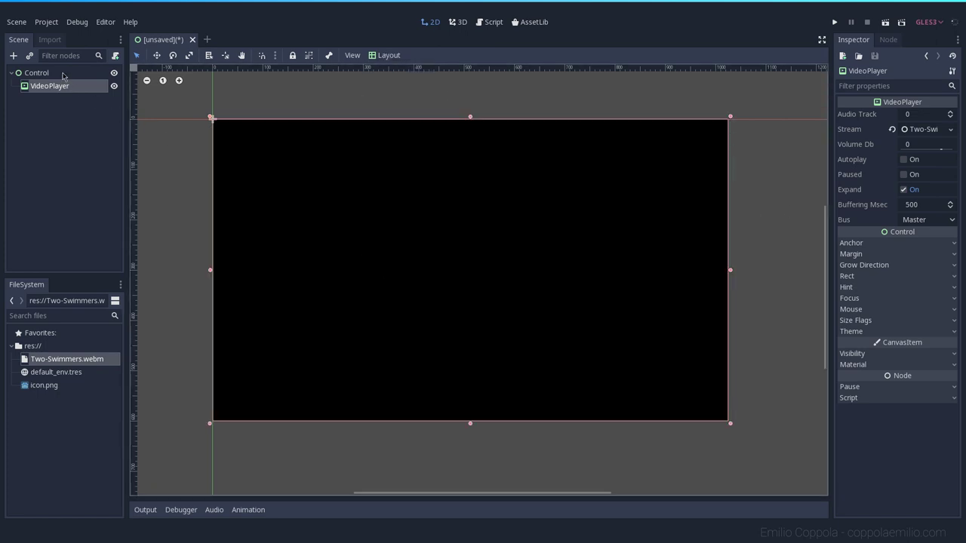
pyautogui.click(64, 73)
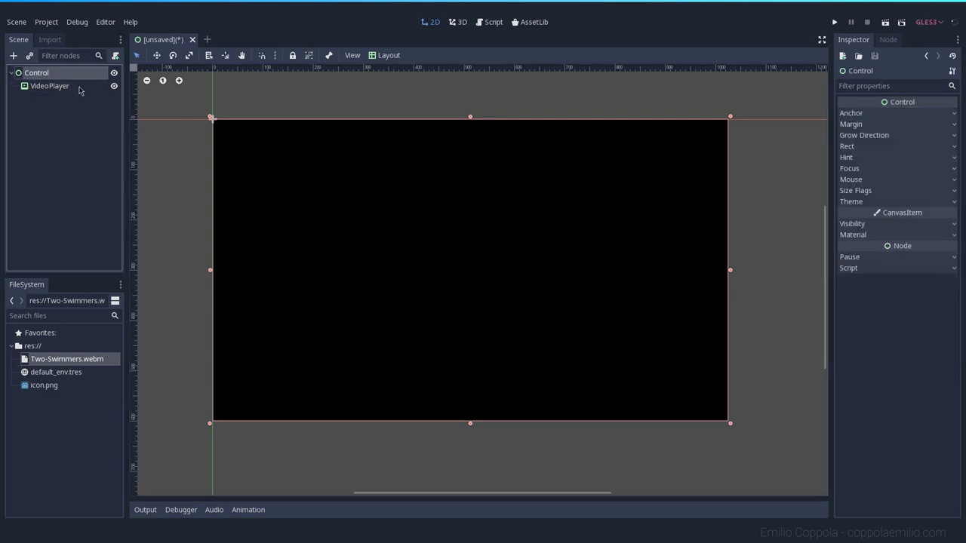
pyautogui.click(79, 88)
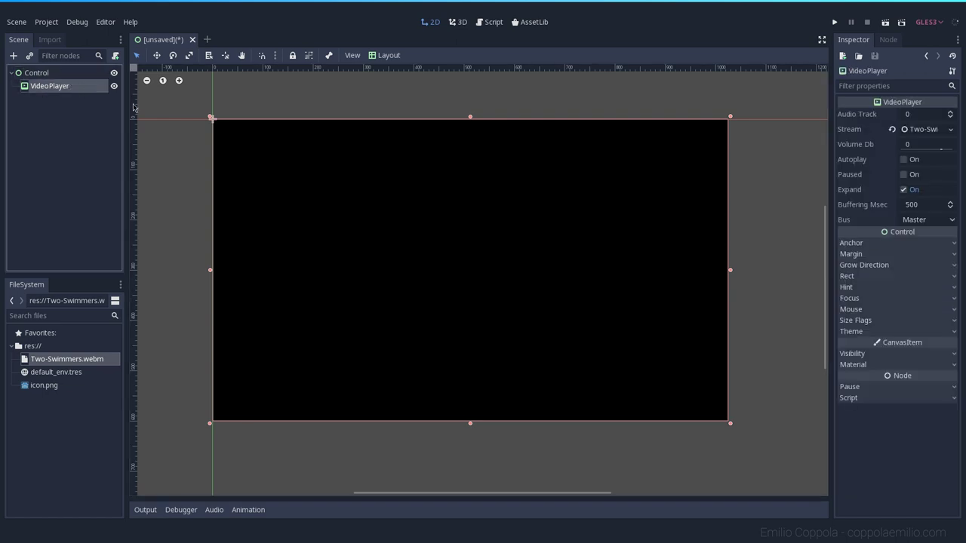
pyautogui.click(903, 160)
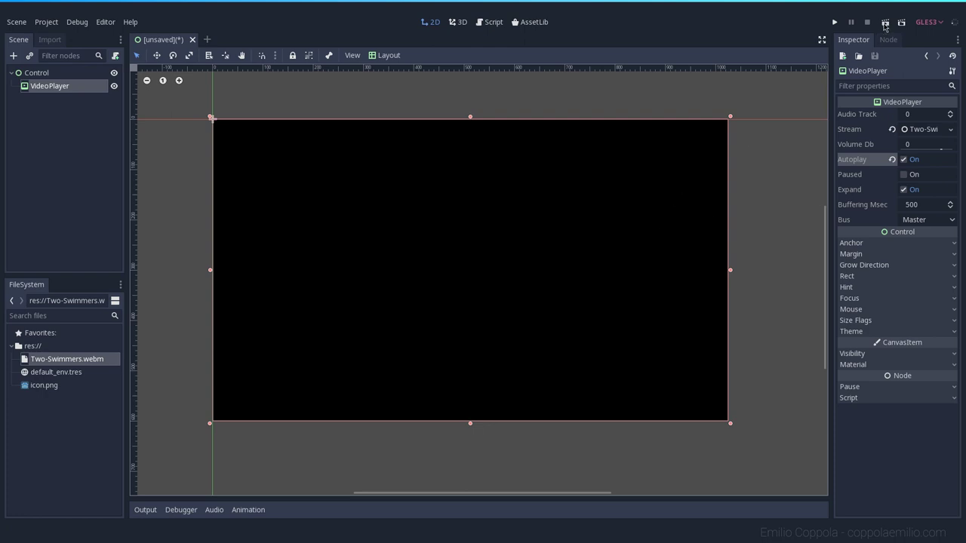
# - Run the scene, saving it first as Intro.tscn
pyautogui.click(885, 23)
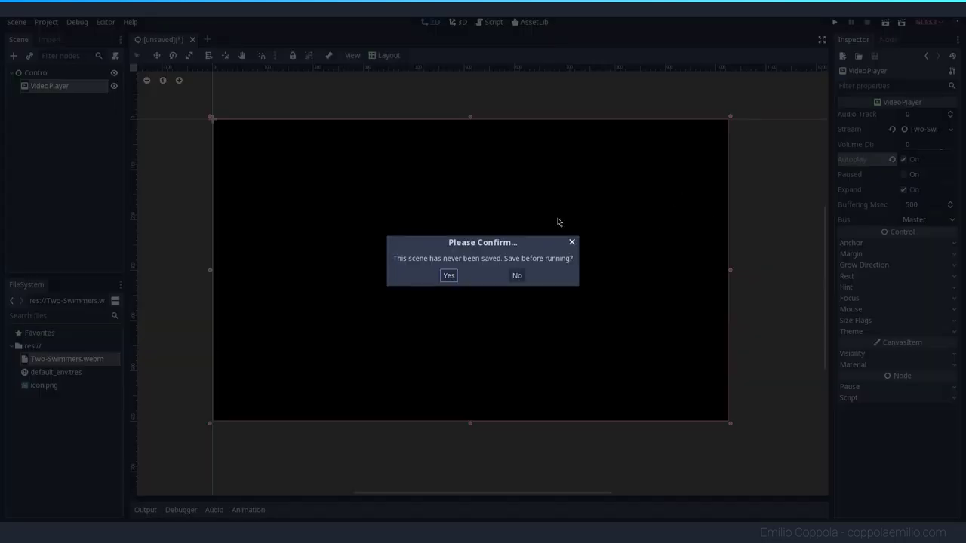
pyautogui.click(449, 276)
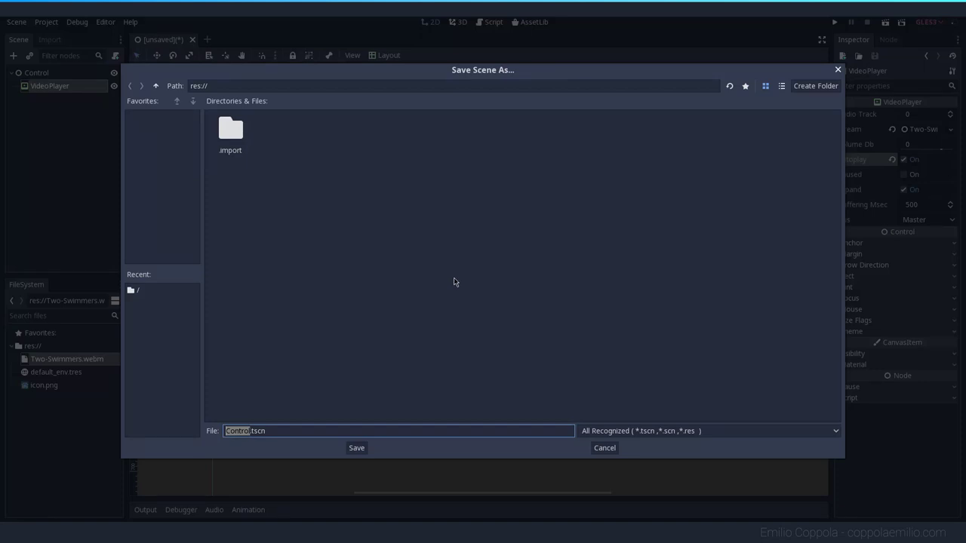
pyautogui.write('Intro')
pyautogui.press('Return')
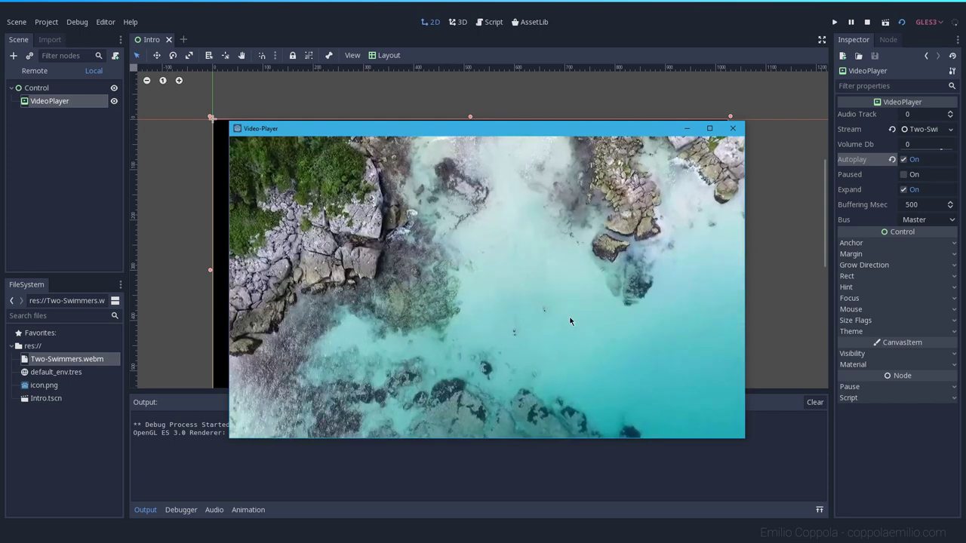
# - Resize and move the game window to watch the video scale, then close it
pyautogui.moveTo(745, 440); pyautogui.dragTo(525, 463)
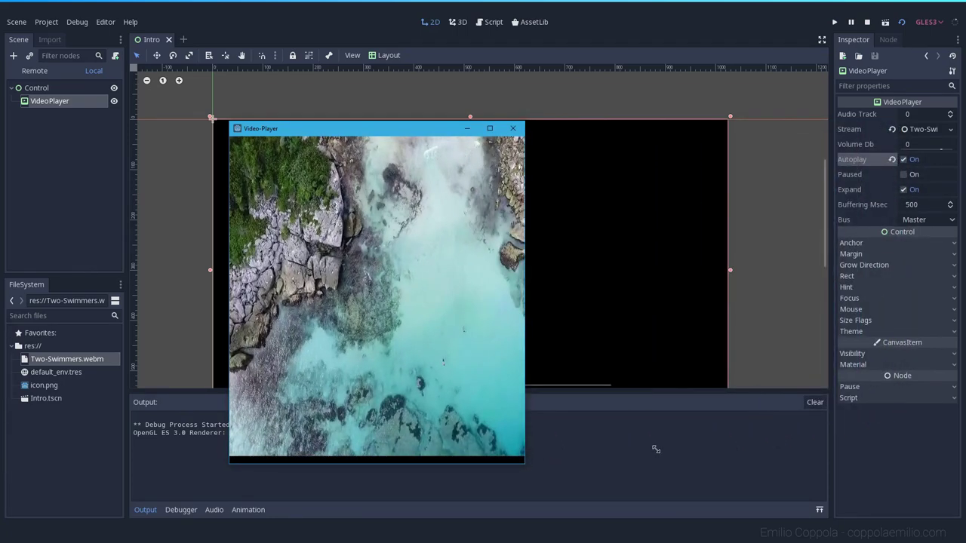
pyautogui.moveTo(656, 449); pyautogui.dragTo(726, 478)
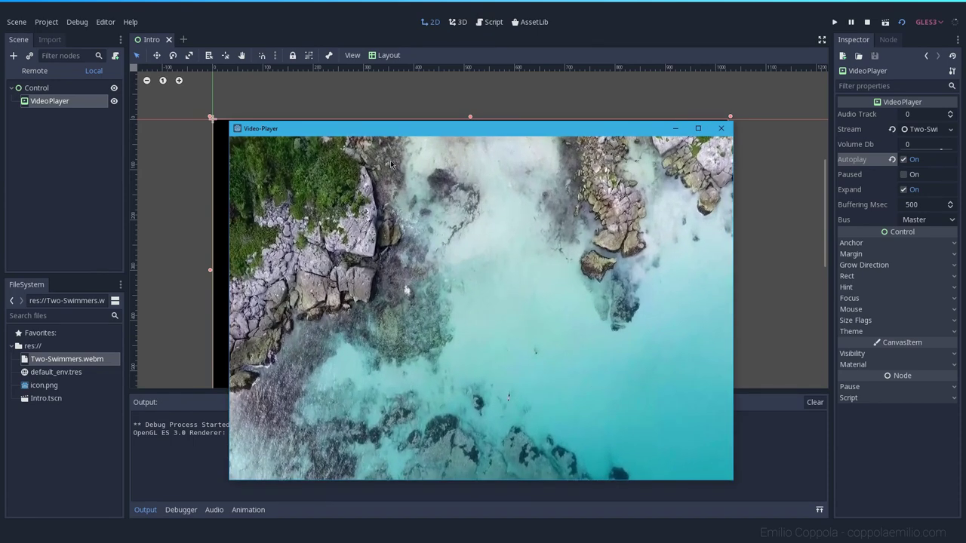
pyautogui.moveTo(405, 129); pyautogui.dragTo(381, 125)
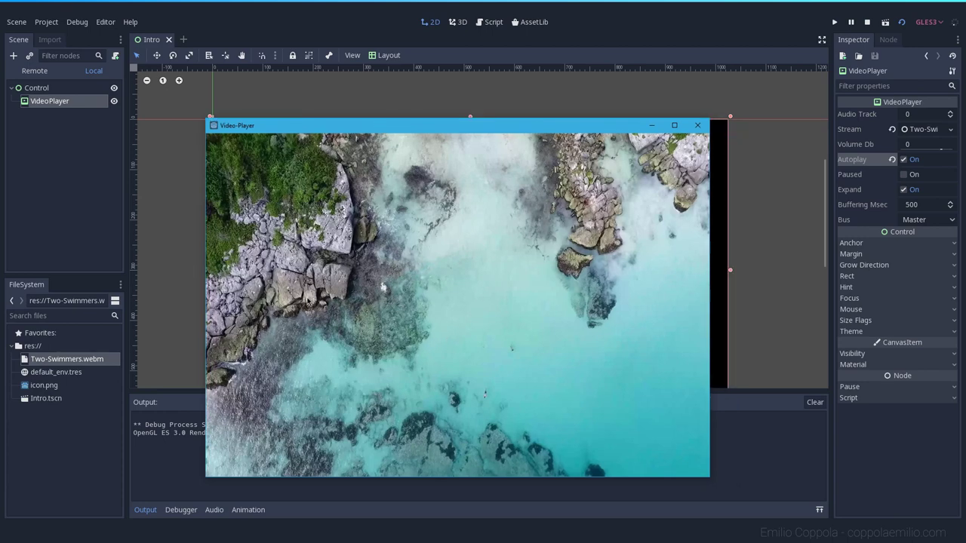
pyautogui.moveTo(633, 126); pyautogui.dragTo(578, 121)
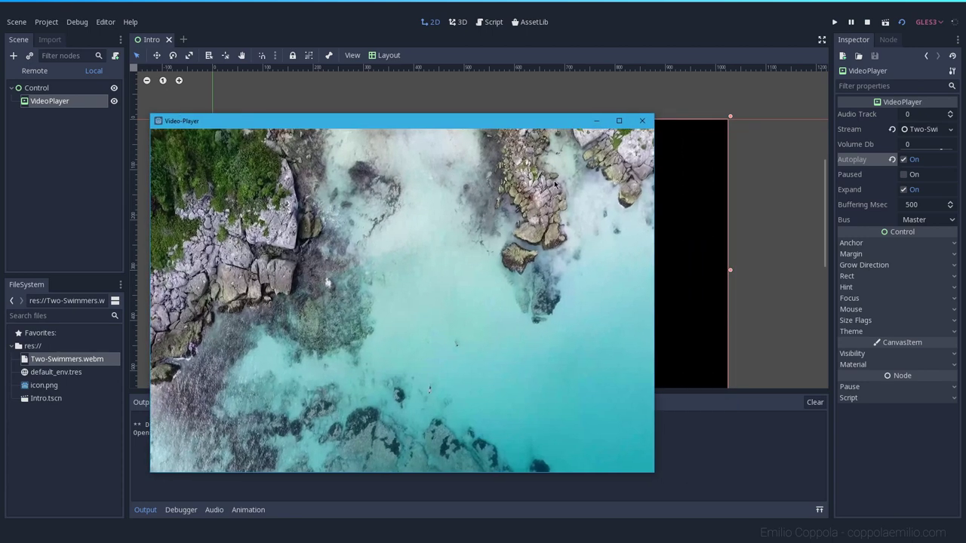
pyautogui.click(642, 120)
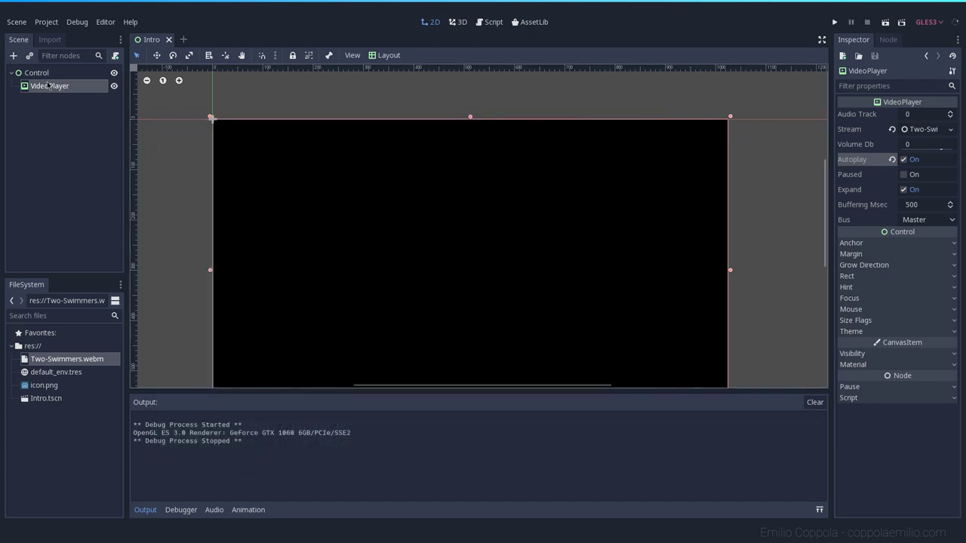
# - Attach a new VideoPlayer.gd script to the VideoPlayer node
pyautogui.click(115, 55)
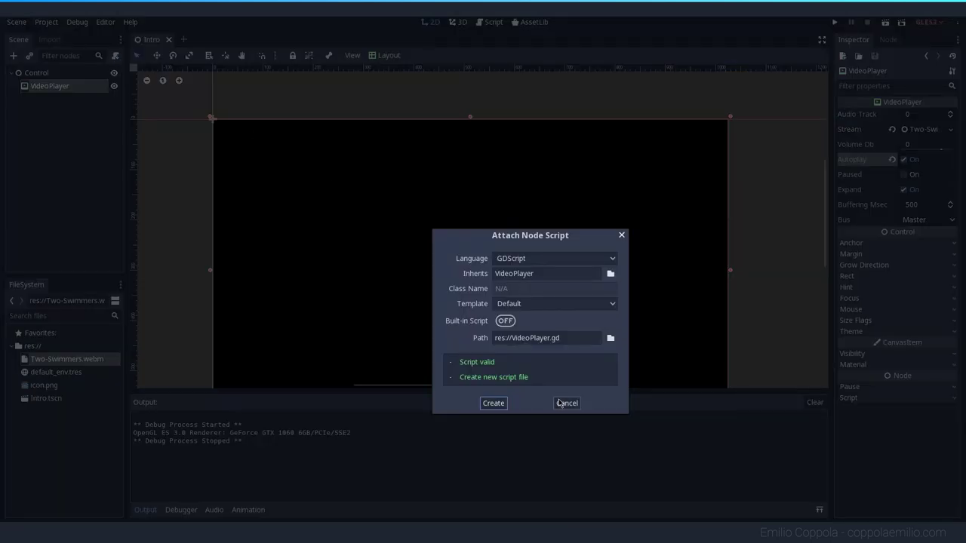
pyautogui.click(494, 402)
pyautogui.click(78, 85)
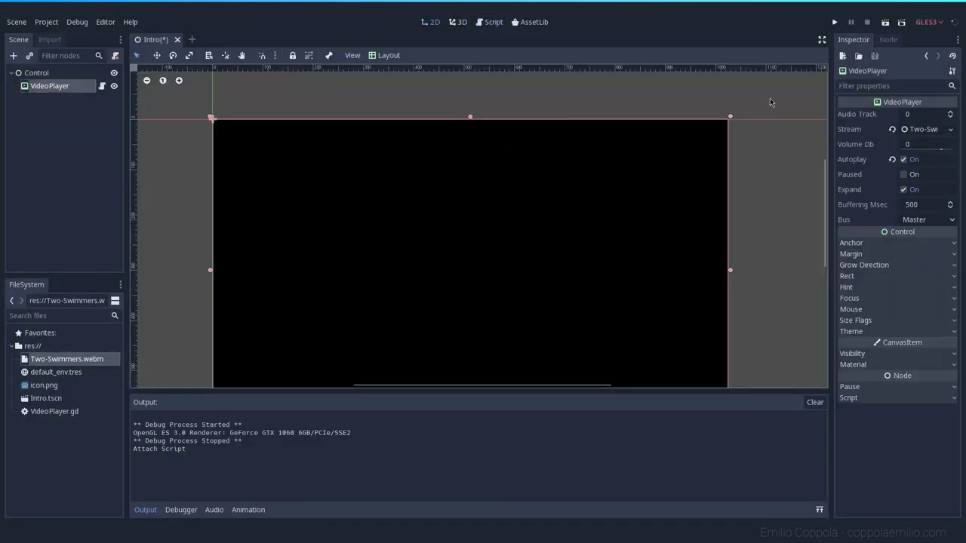
# - Connect the VideoPlayer's finished signal to a new _on_VideoPlayer_finished function
pyautogui.click(882, 42)
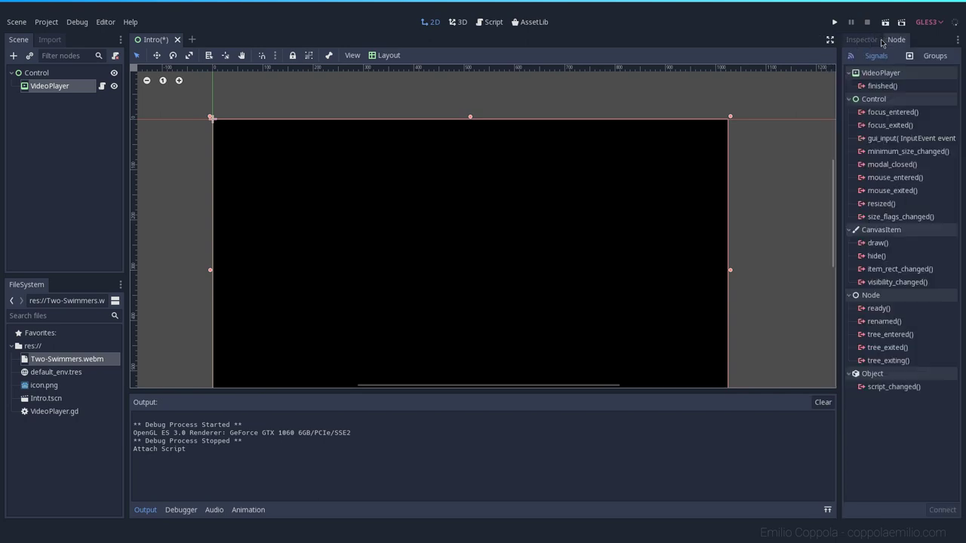
pyautogui.doubleClick(883, 86)
pyautogui.click(173, 116)
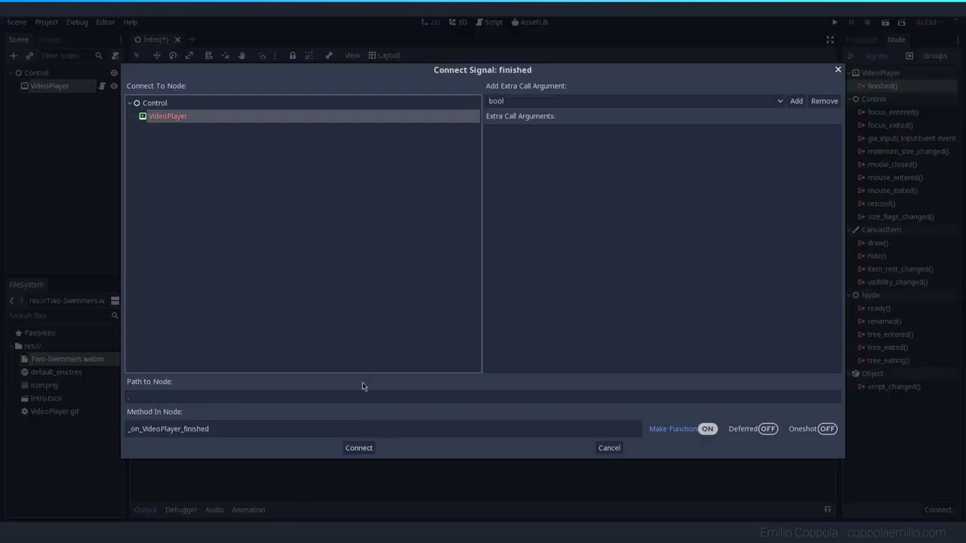
pyautogui.click(359, 448)
# - Replace 'pass' on line 17 with play() so the video loops, then run the scene
pyautogui.click(494, 231)
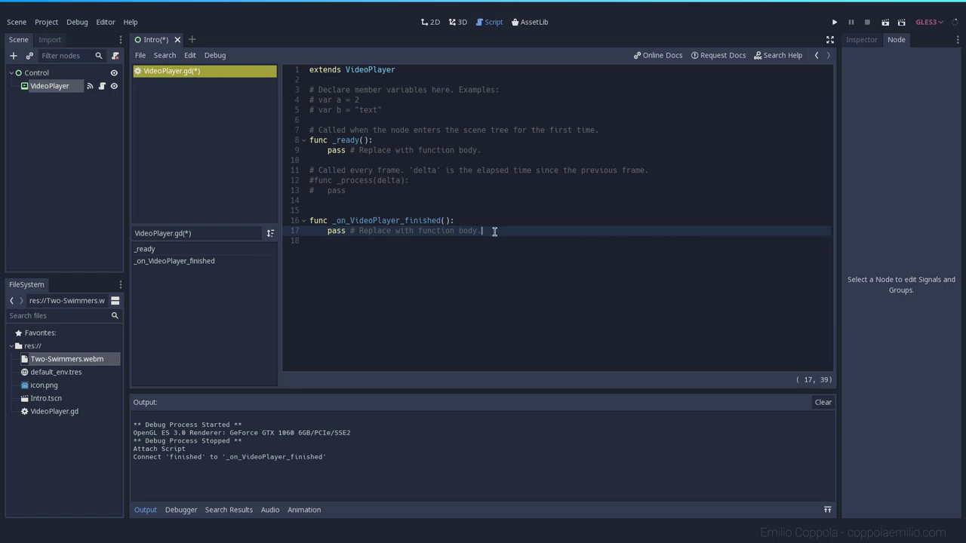
pyautogui.hotkey('shift', 'Home')
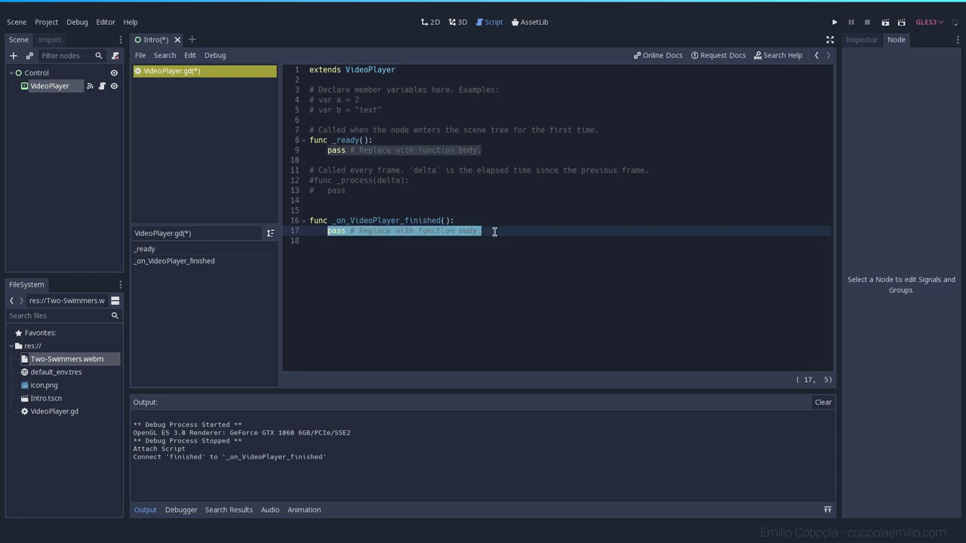
pyautogui.write('play')
pyautogui.press('Return')
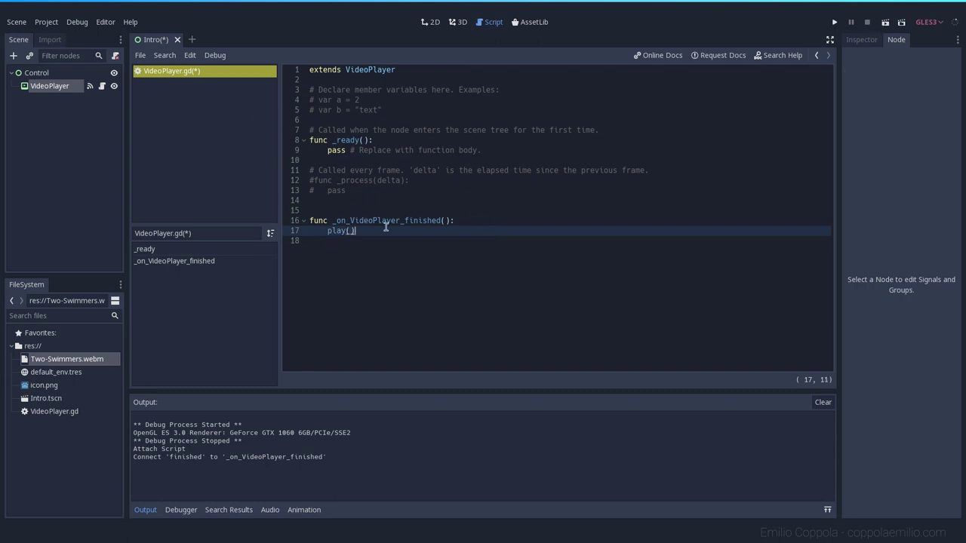
pyautogui.click(886, 23)
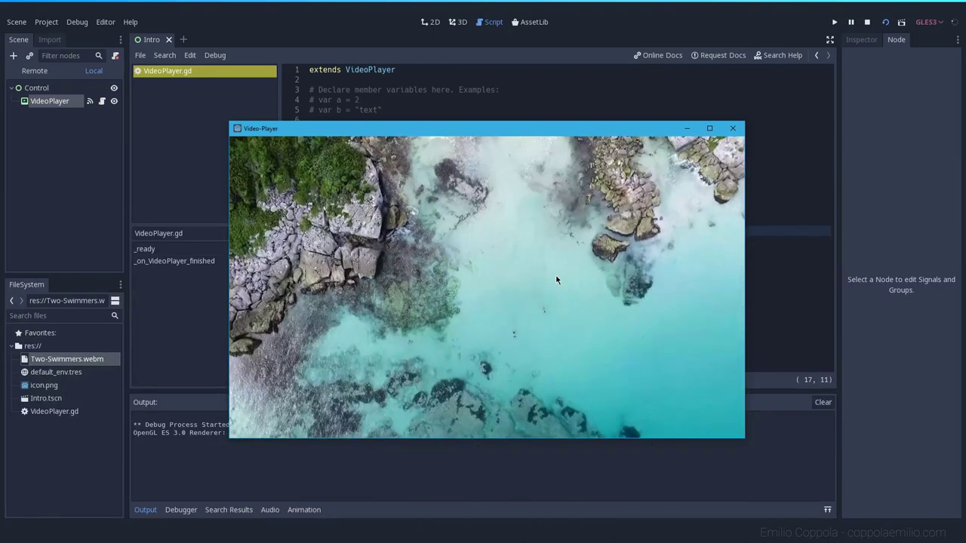
# - Move and widen the game window, close it, and open the Project menu
pyautogui.moveTo(470, 135); pyautogui.dragTo(438, 148)
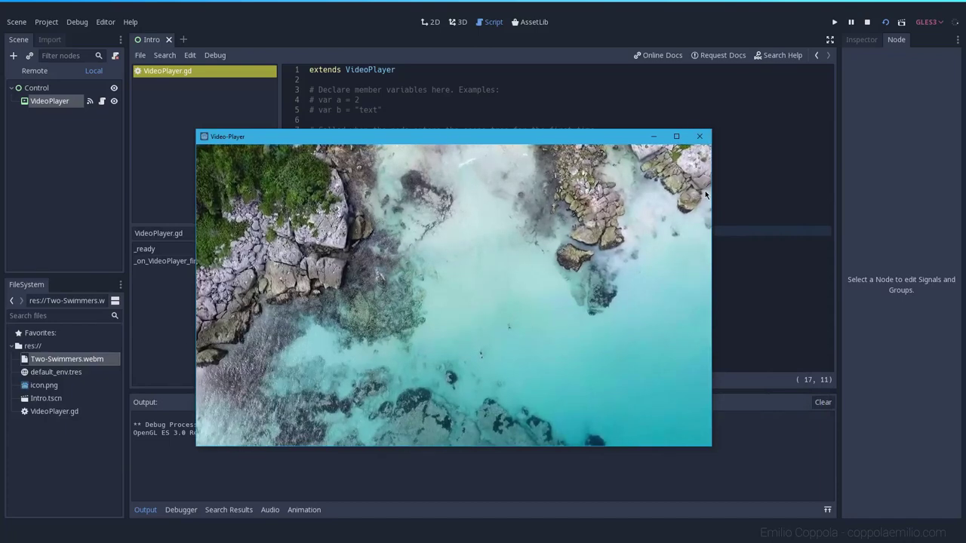
pyautogui.moveTo(711, 195); pyautogui.dragTo(810, 189)
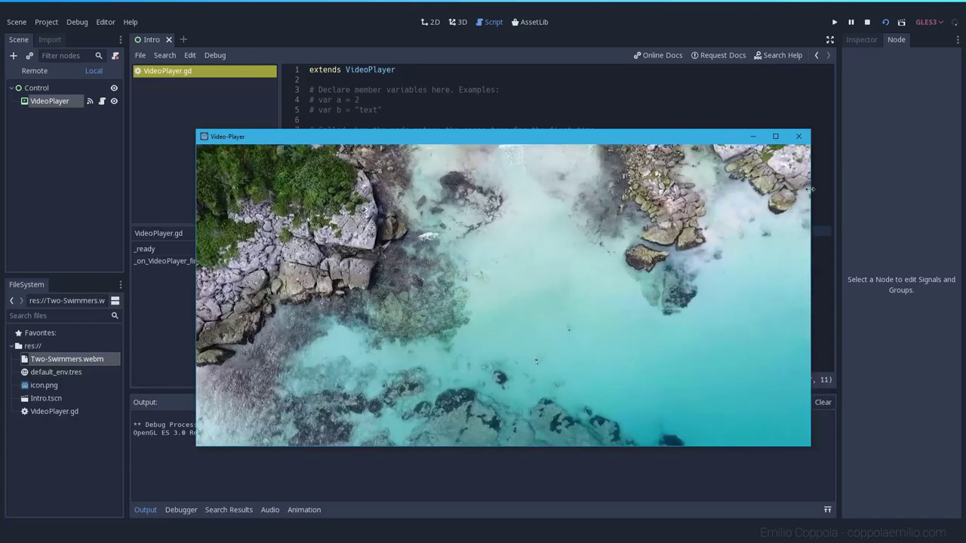
pyautogui.click(798, 137)
pyautogui.click(47, 21)
# - Open Project Settings at the Display > Window section
pyautogui.click(58, 38)
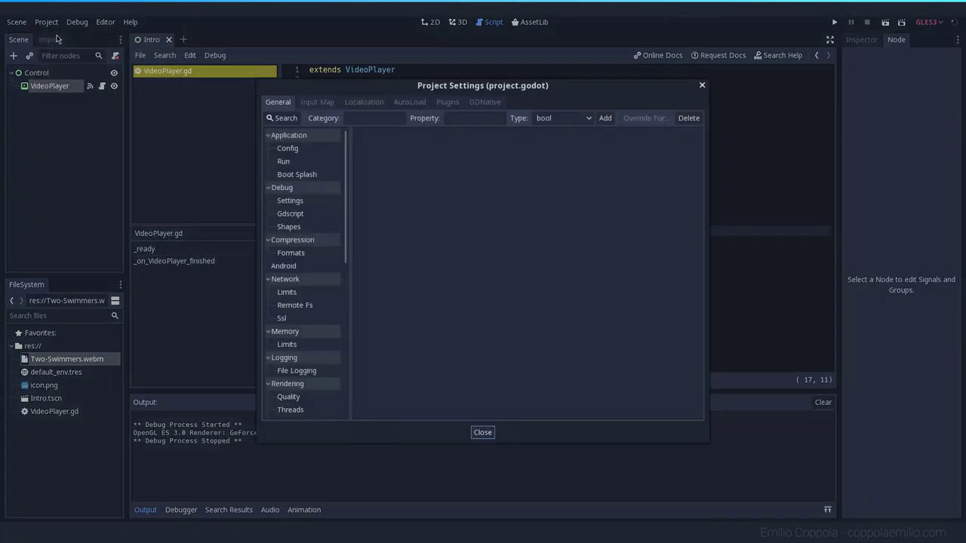
pyautogui.scroll(-10, 281, 268)
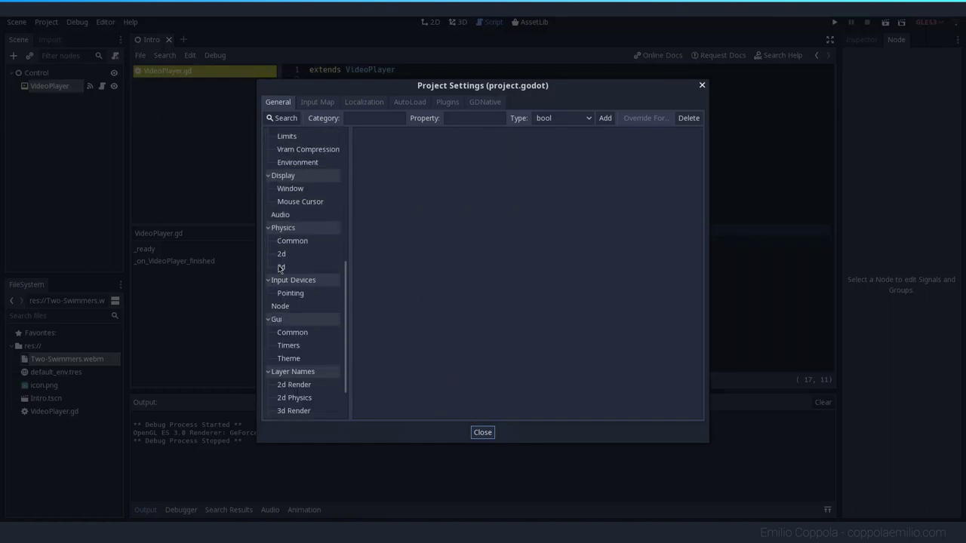
pyautogui.scroll(-2, 281, 268)
pyautogui.scroll(5, 313, 254)
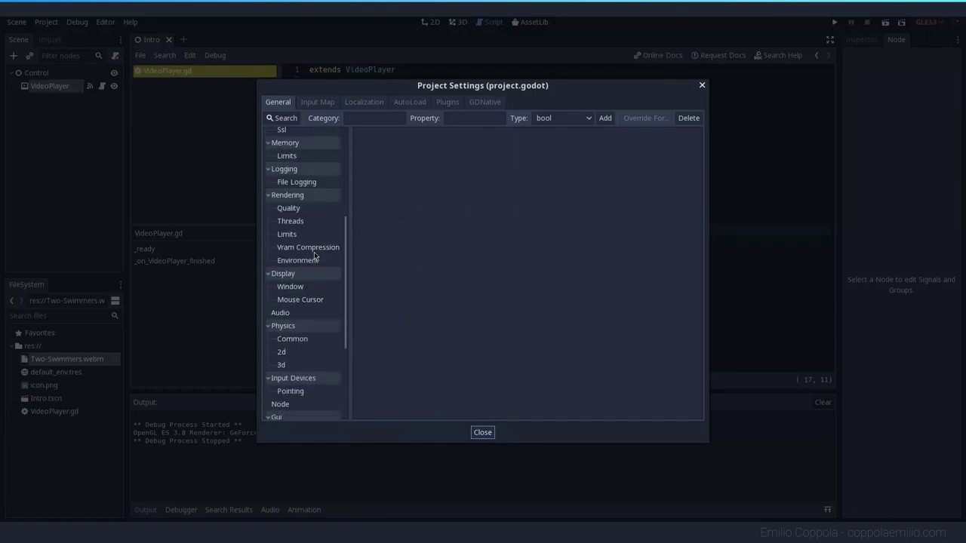
pyautogui.click(291, 285)
pyautogui.scroll(-3, 494, 203)
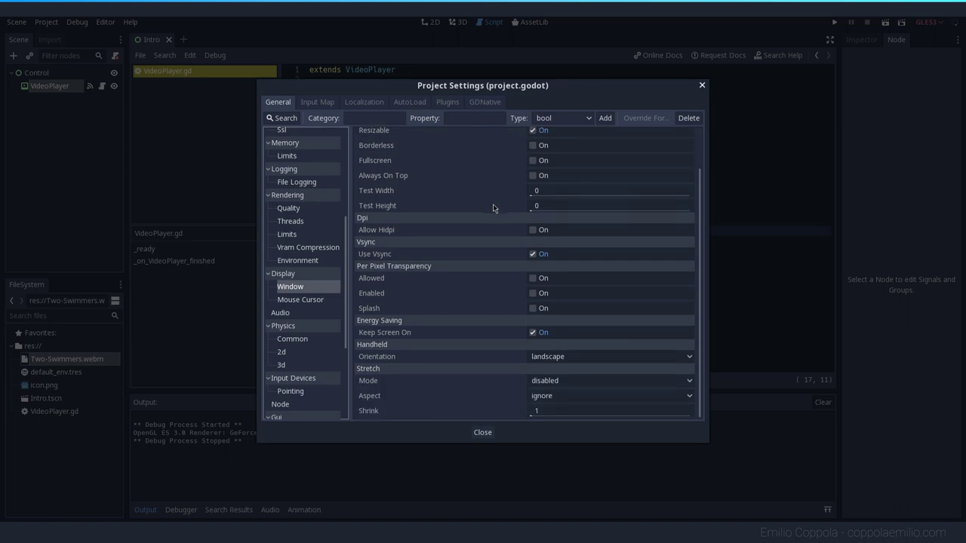
# - Set Stretch Mode to viewport and Stretch Aspect to keep, then close Project Settings
pyautogui.click(565, 381)
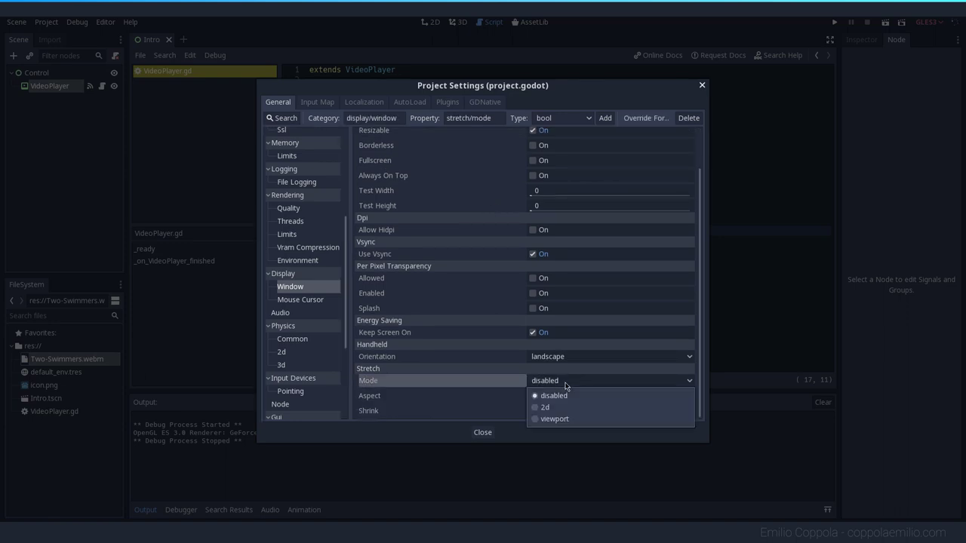
pyautogui.click(565, 381)
pyautogui.click(548, 381)
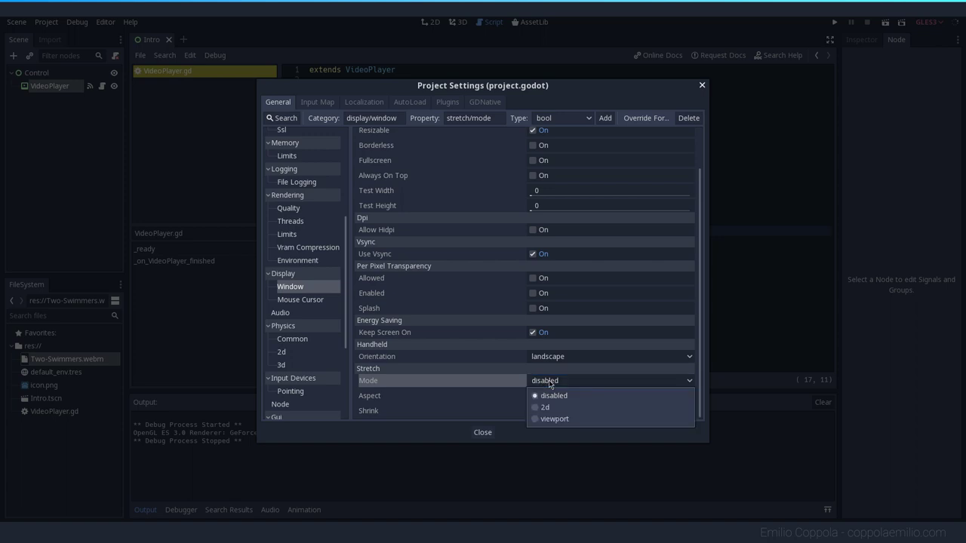
pyautogui.click(553, 419)
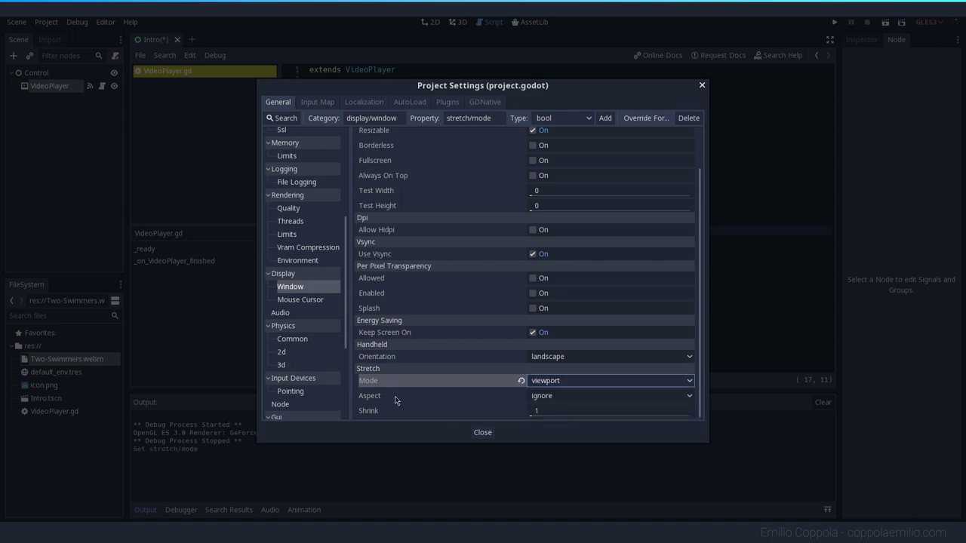
pyautogui.click(564, 398)
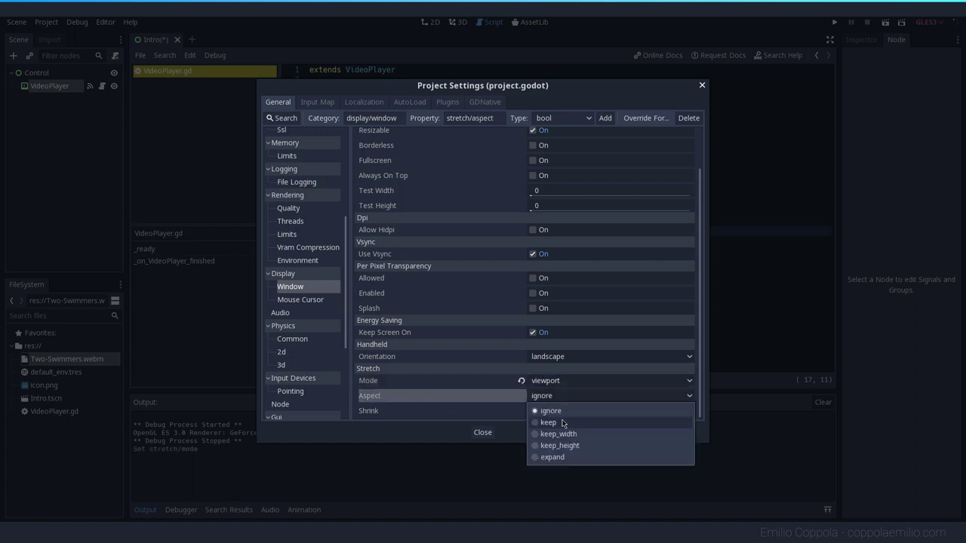
pyautogui.click(547, 422)
pyautogui.click(482, 434)
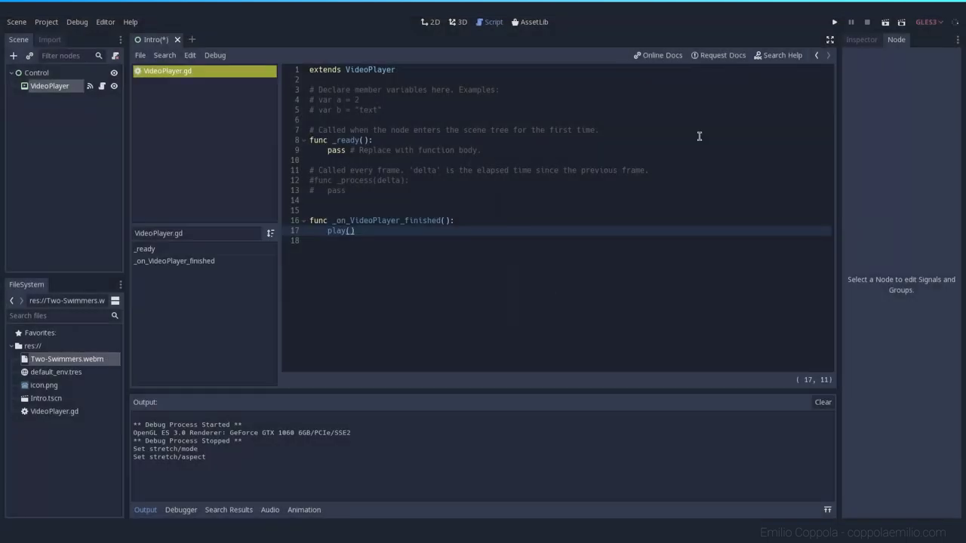
# - Run the scene, shrink the game window to check letterboxing, then close it
pyautogui.click(885, 22)
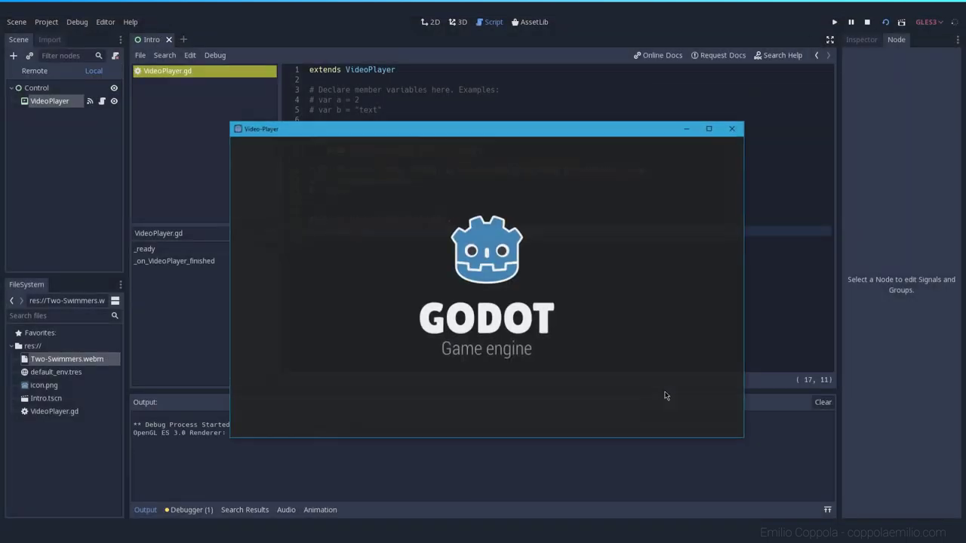
pyautogui.moveTo(714, 457); pyautogui.dragTo(723, 439)
pyautogui.click(708, 128)
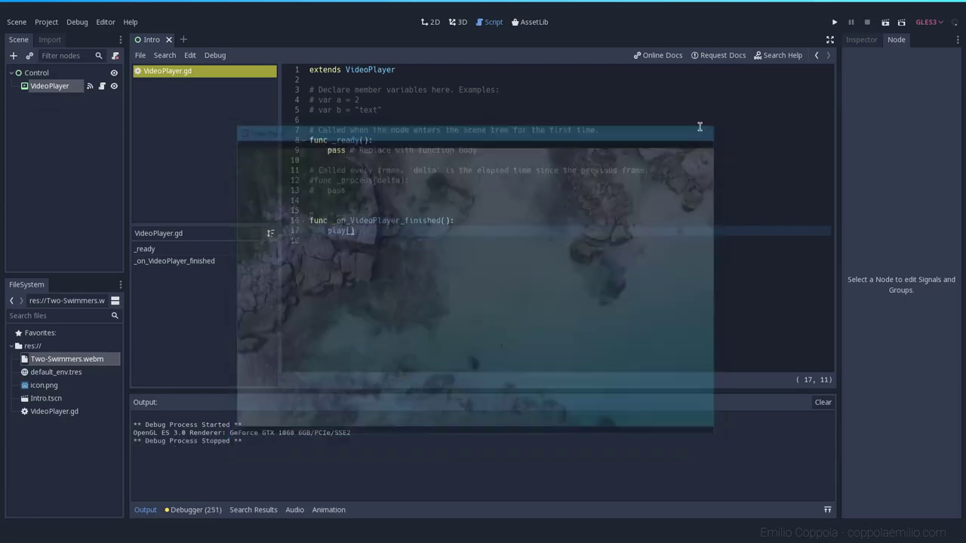
pyautogui.click(384, 80)
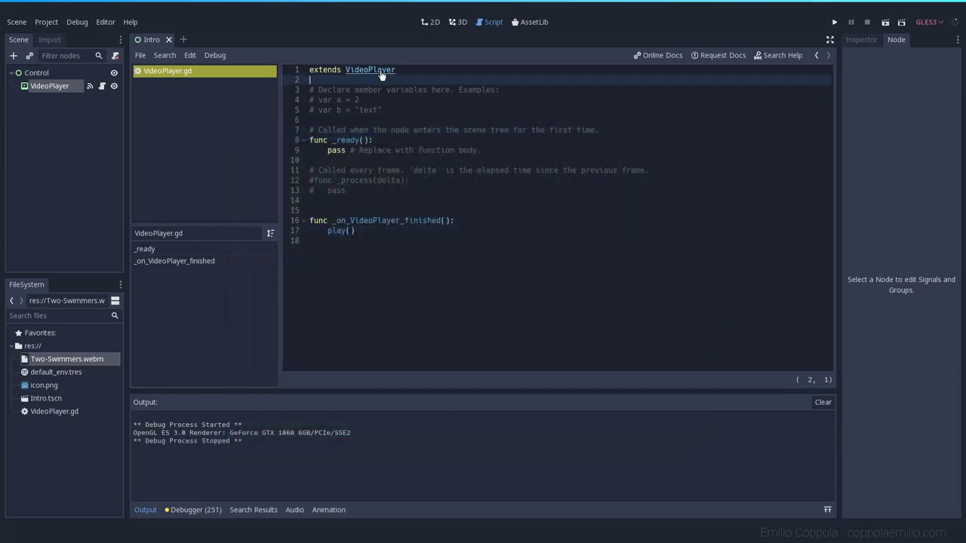
# - Read the VideoPlayer class documentation, then return to the 2D scene view
pyautogui.keyDown('ctrl'); pyautogui.click(371, 70); pyautogui.keyUp('ctrl')
pyautogui.scroll(-1, 390, 226)
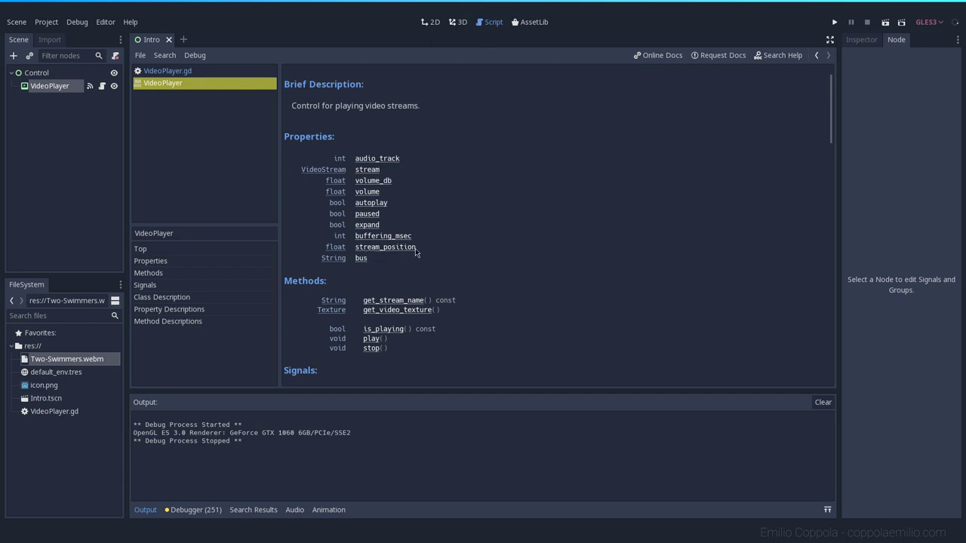
pyautogui.scroll(2, 481, 241)
pyautogui.scroll(-4, 480, 241)
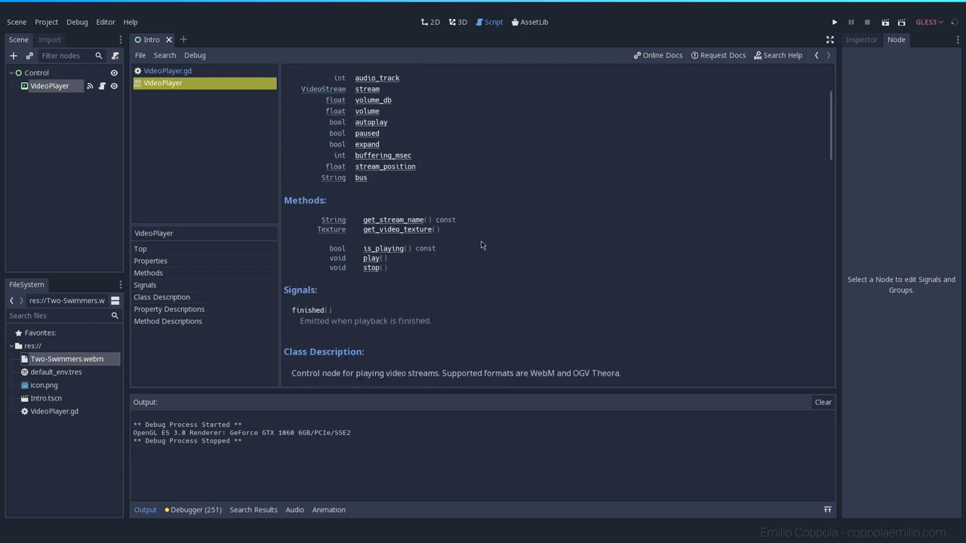
pyautogui.scroll(-6, 480, 242)
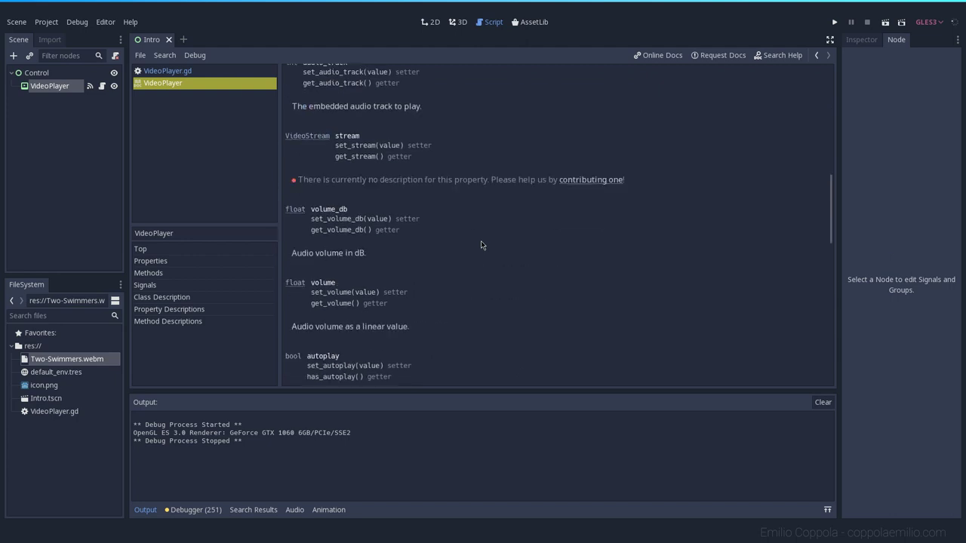
pyautogui.scroll(-5, 480, 245)
pyautogui.scroll(2, 480, 244)
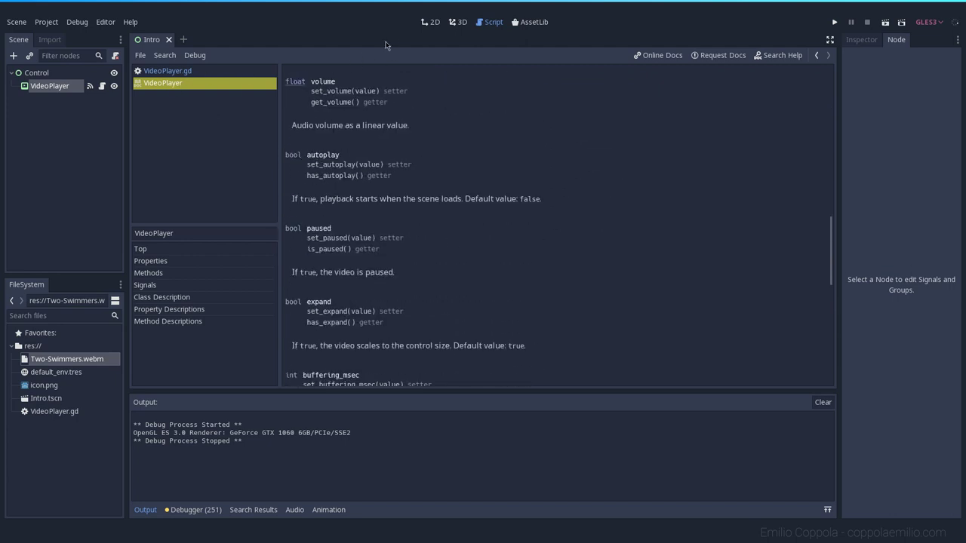
pyautogui.click(429, 23)
pyautogui.scroll(-2, 410, 207)
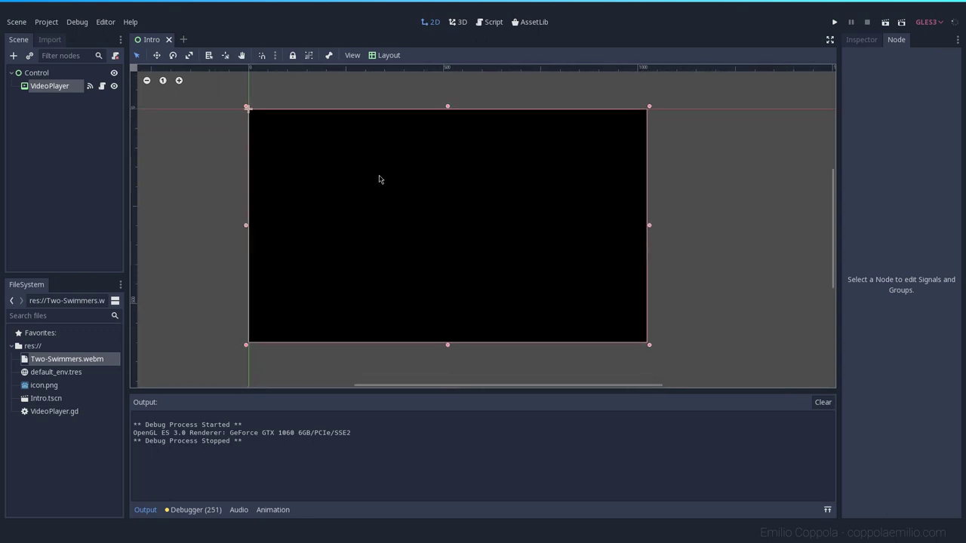
# - Add a Button node under the Control root, beside the VideoPlayer, via Add Child Node
pyautogui.click(34, 73)
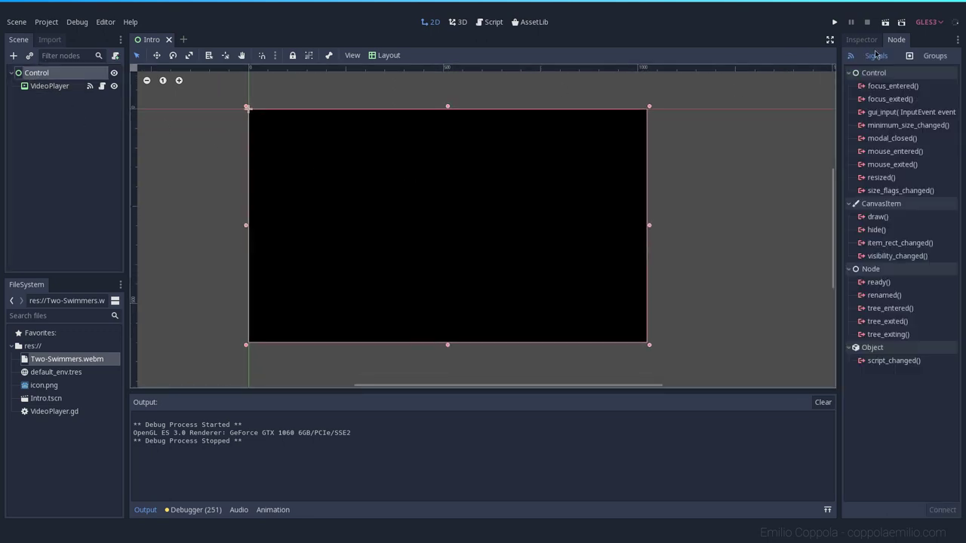
pyautogui.click(861, 39)
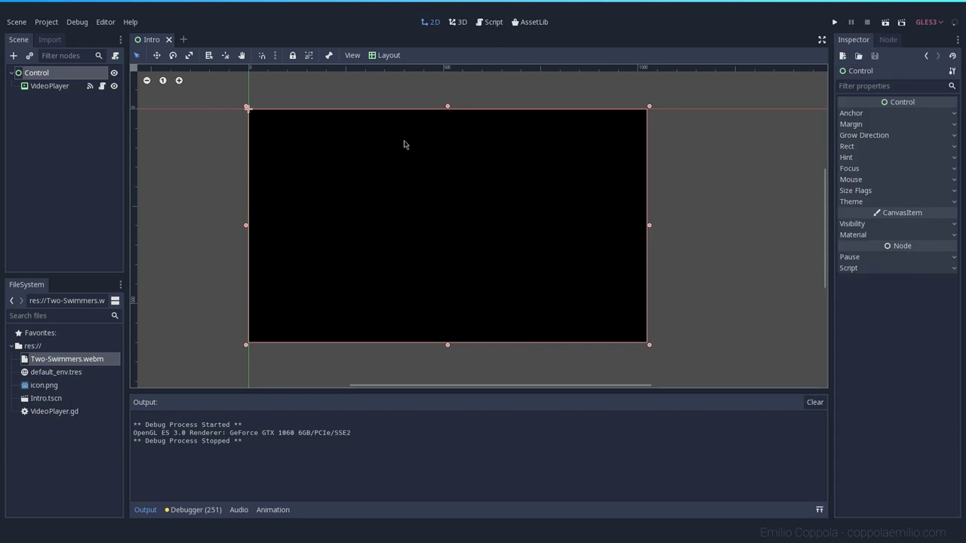
pyautogui.rightClick(50, 75)
pyautogui.click(71, 81)
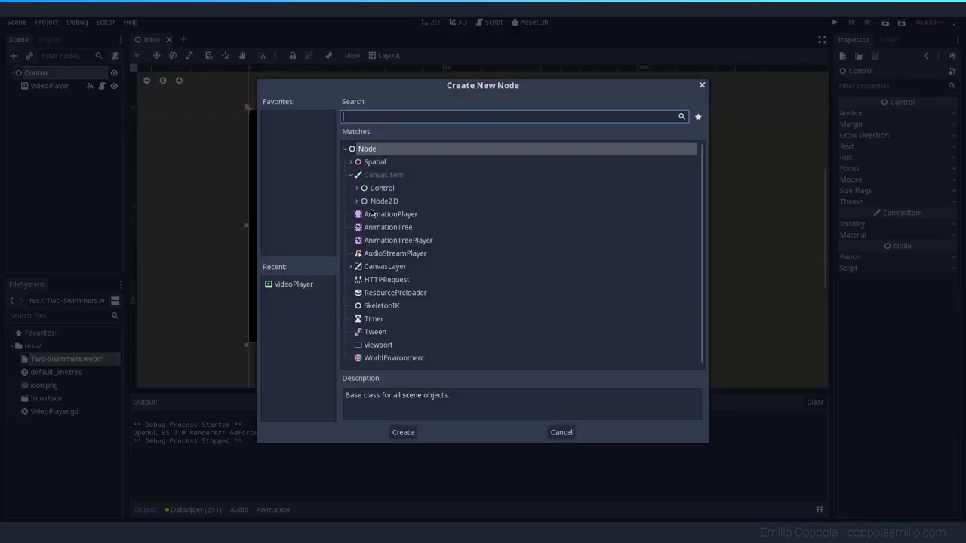
pyautogui.click(356, 188)
pyautogui.scroll(-1, 386, 237)
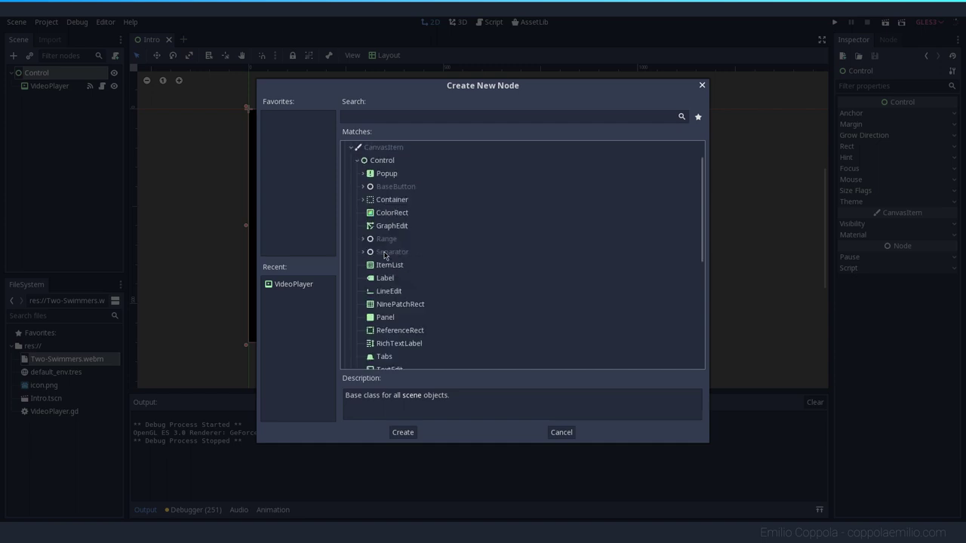
pyautogui.click(363, 187)
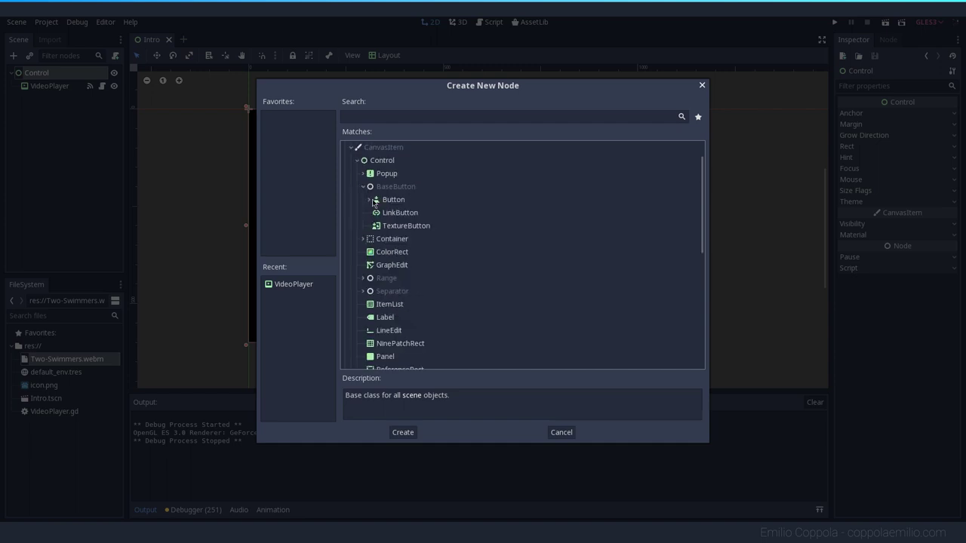
pyautogui.click(370, 200)
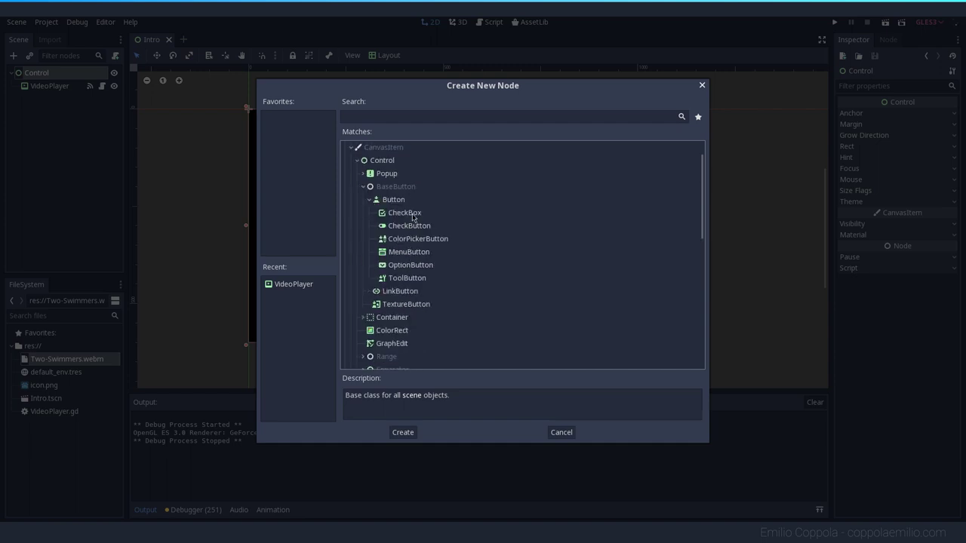
pyautogui.doubleClick(393, 200)
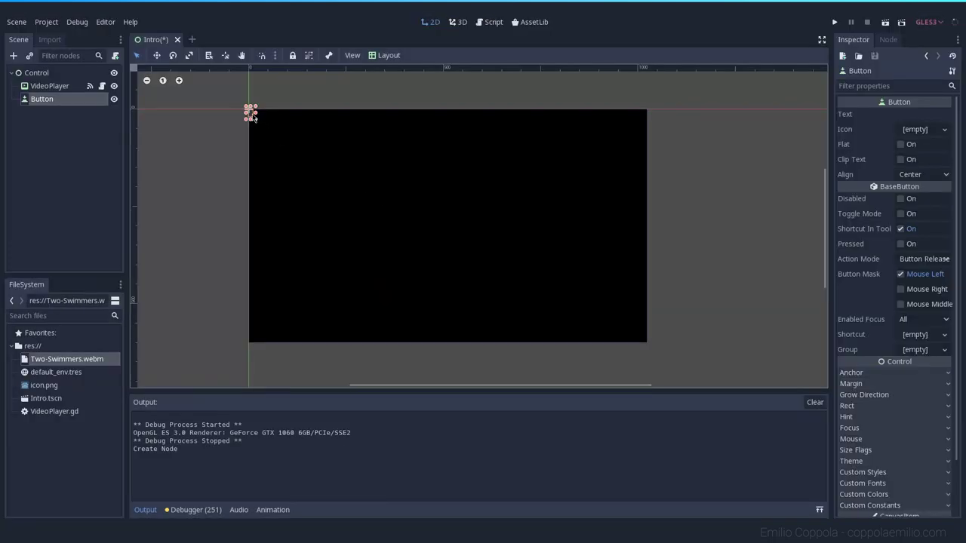
# - Move the new button onto the video and set its text to 'Godot is cool :)'
pyautogui.scroll(3, 254, 118)
pyautogui.moveTo(255, 118); pyautogui.dragTo(405, 203)
pyautogui.click(921, 117)
pyautogui.write('Godot')
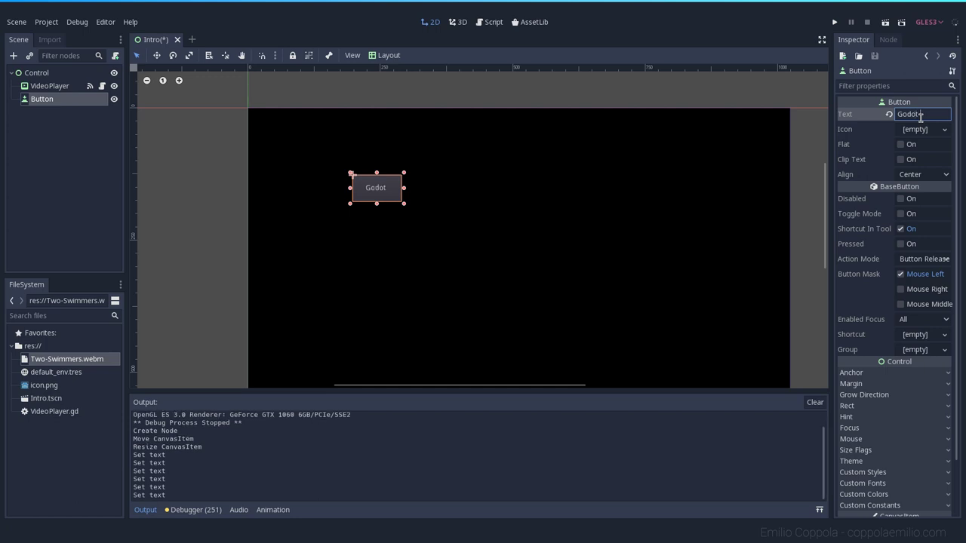
pyautogui.write(' is cool :)')
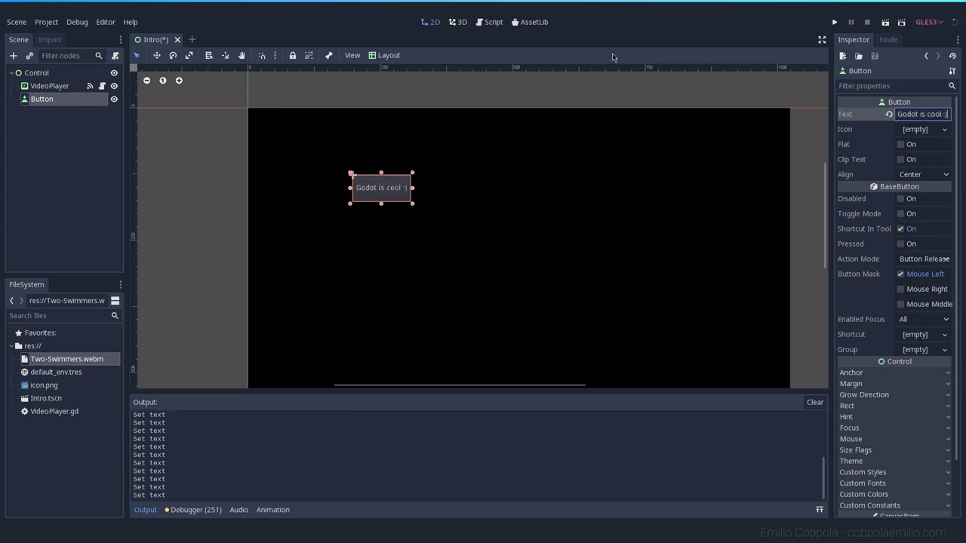
pyautogui.click(483, 146)
# - Center the button over the video and run the scene to preview it
pyautogui.moveTo(381, 188); pyautogui.dragTo(501, 264)
pyautogui.scroll(-2, 520, 143)
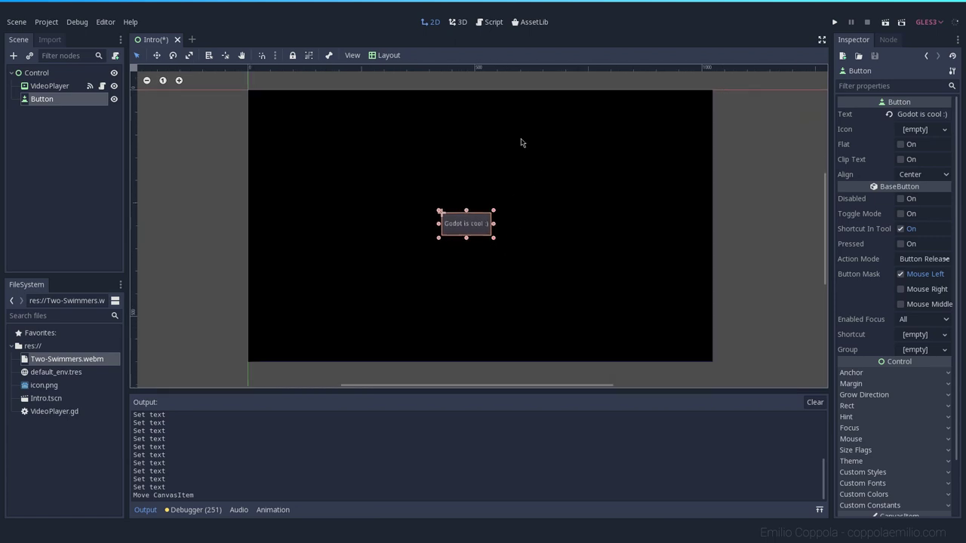
pyautogui.click(885, 22)
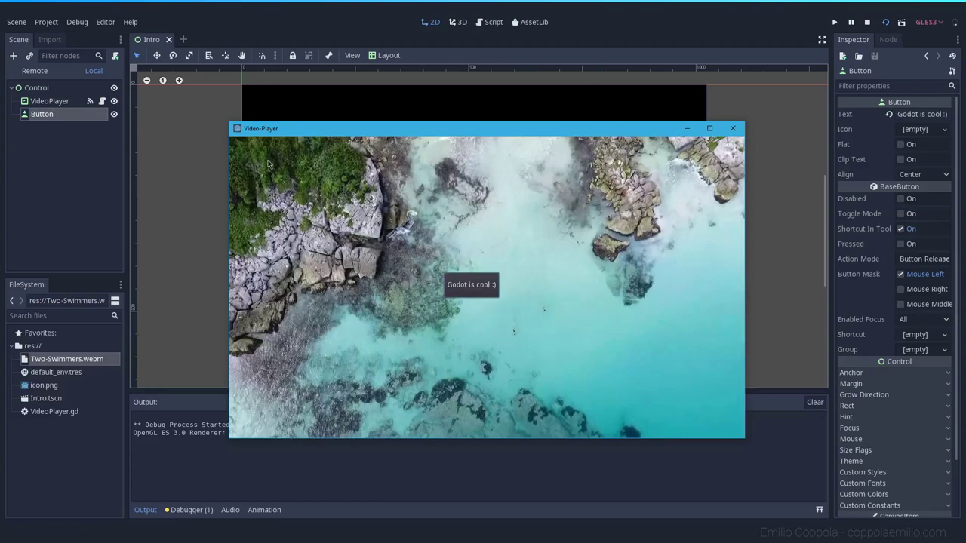
# - Close the running game window once the swimmers video plays behind the button
pyautogui.click(732, 128)
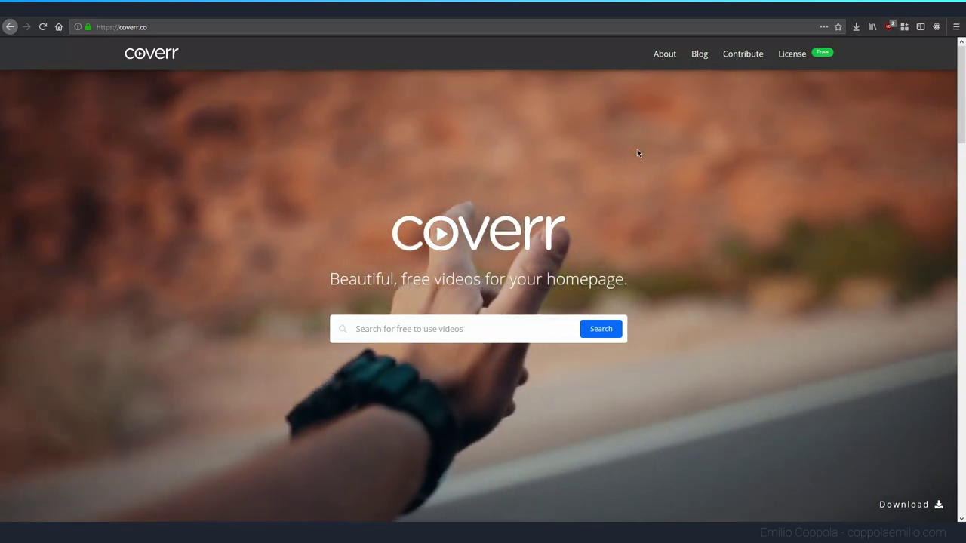
# - Browse Coverr's Latest Videos and load more clips such as Tel Aviv Beach and Espresso Lungo
pyautogui.scroll(-10, 645, 155)
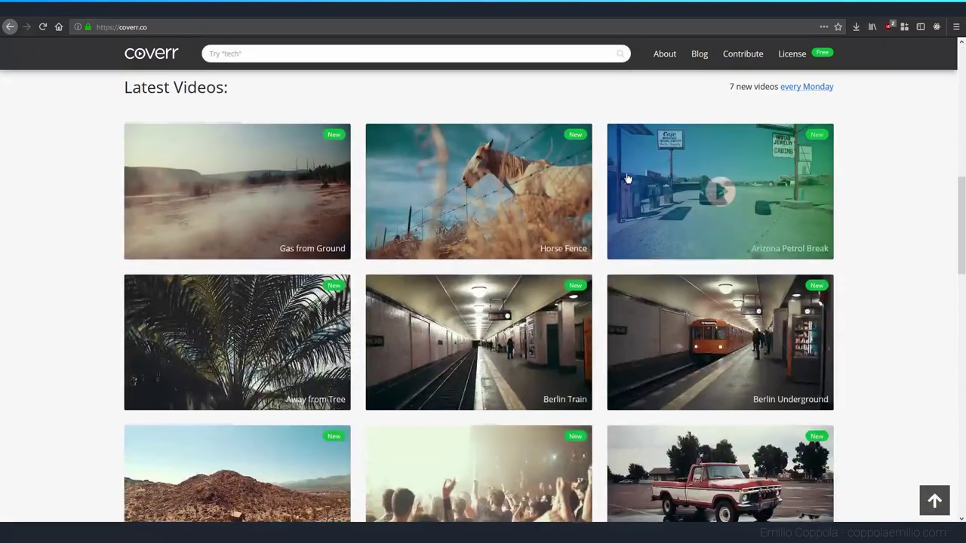
pyautogui.scroll(-8, 610, 185)
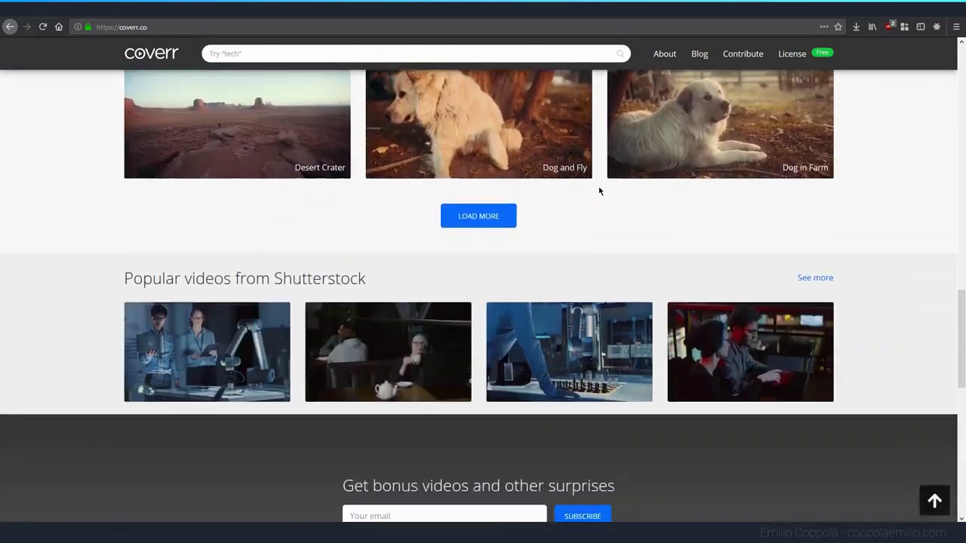
pyautogui.scroll(-2, 618, 203)
pyautogui.scroll(8, 618, 202)
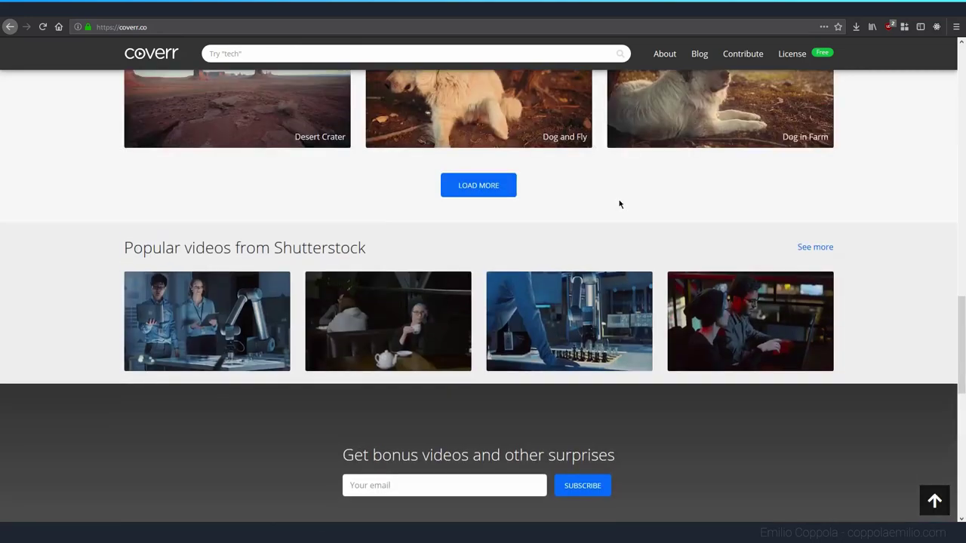
pyautogui.scroll(5, 619, 202)
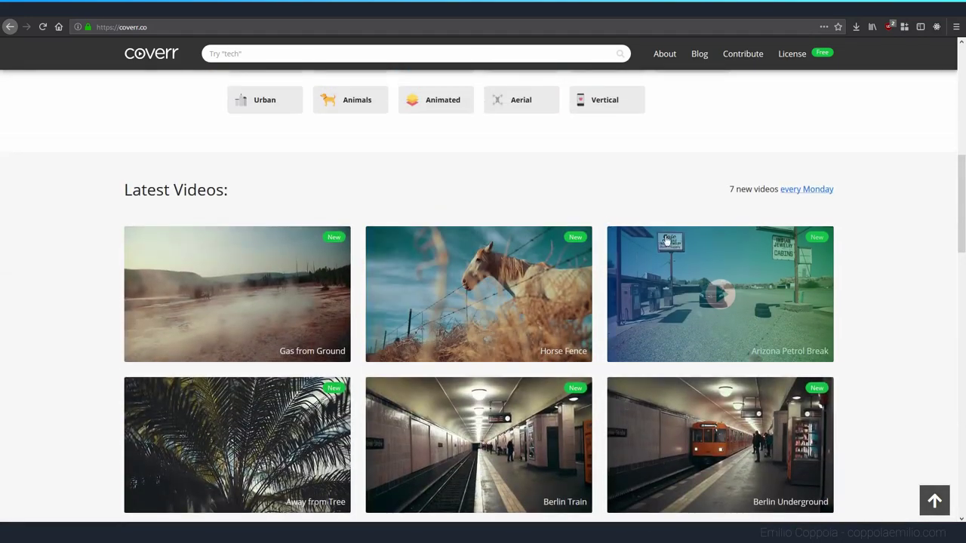
pyautogui.scroll(-5, 593, 219)
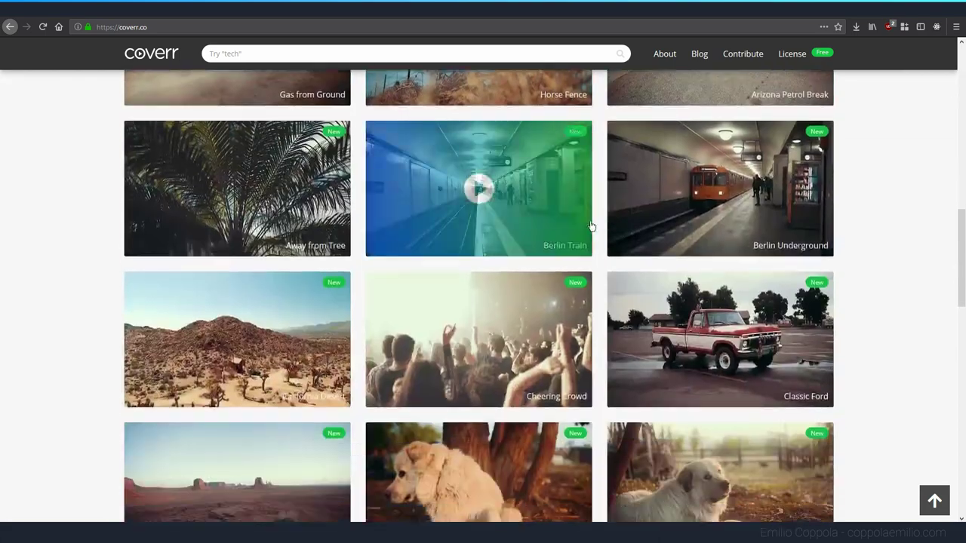
pyautogui.scroll(-4, 589, 326)
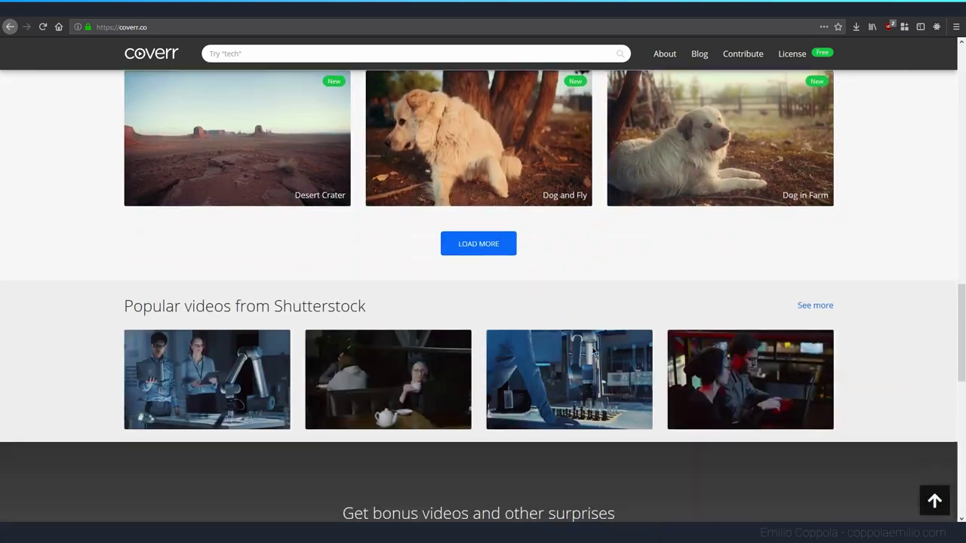
pyautogui.click(501, 141)
pyautogui.scroll(-7, 551, 173)
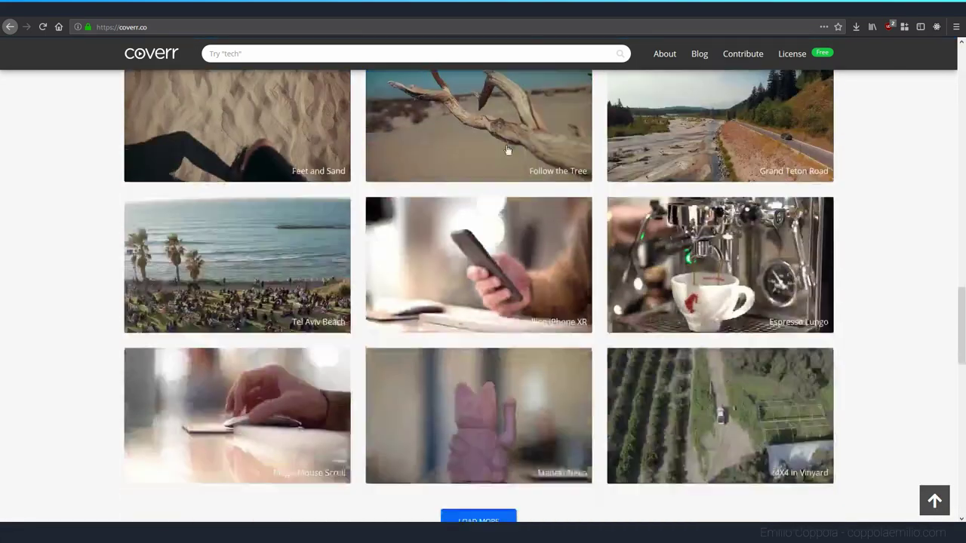
pyautogui.scroll(-8, 600, 205)
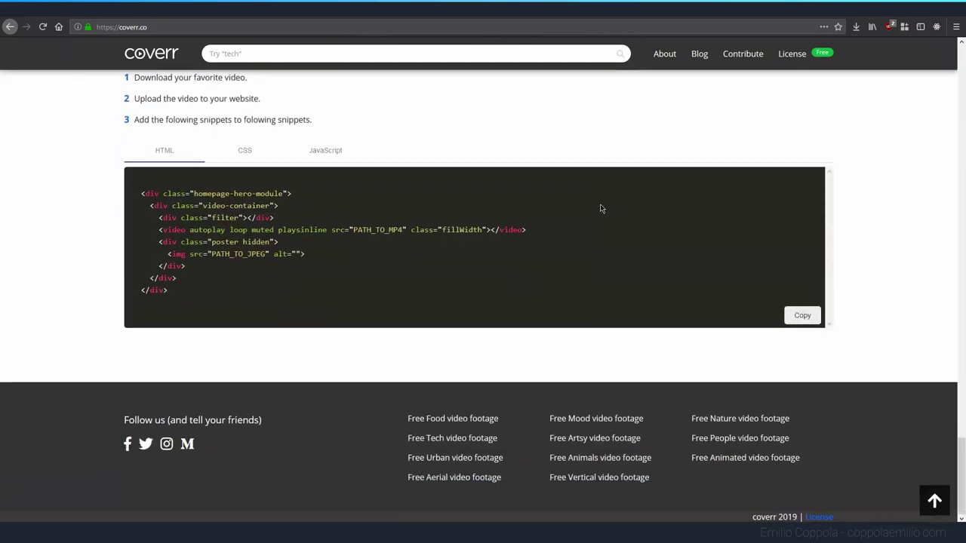
pyautogui.scroll(2, 600, 206)
pyautogui.scroll(8, 601, 208)
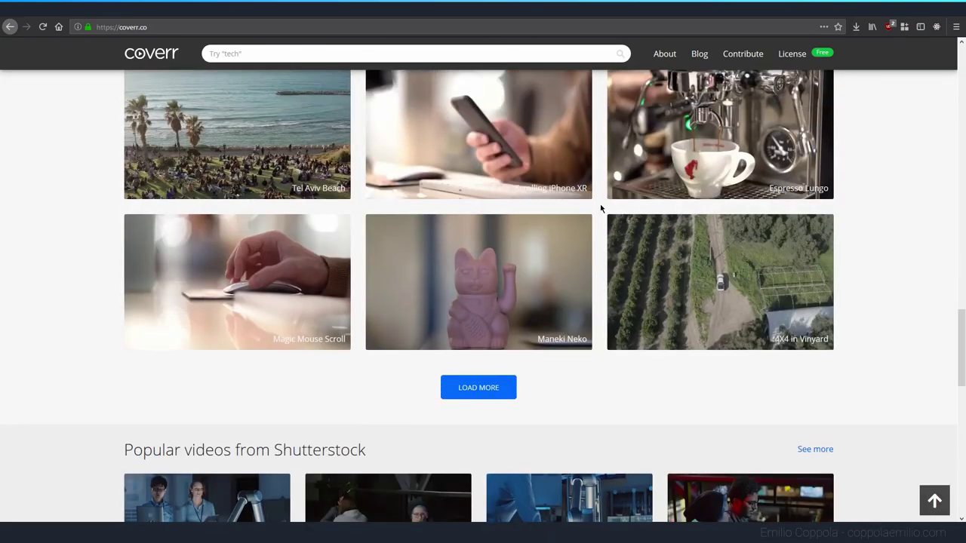